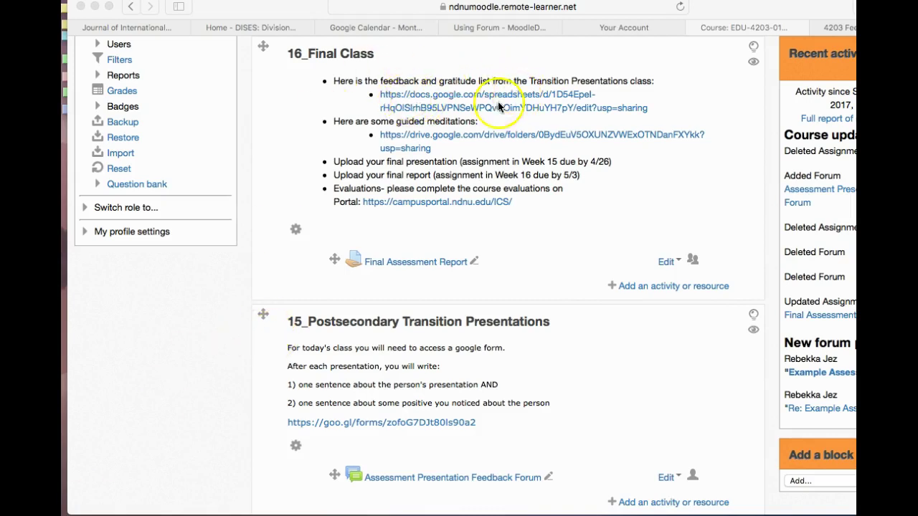
# Open the 4203 Feedback (Responses) spreadsheet and scroll through the students' peer feedback and gratitude comments
pyautogui.click(443, 94)
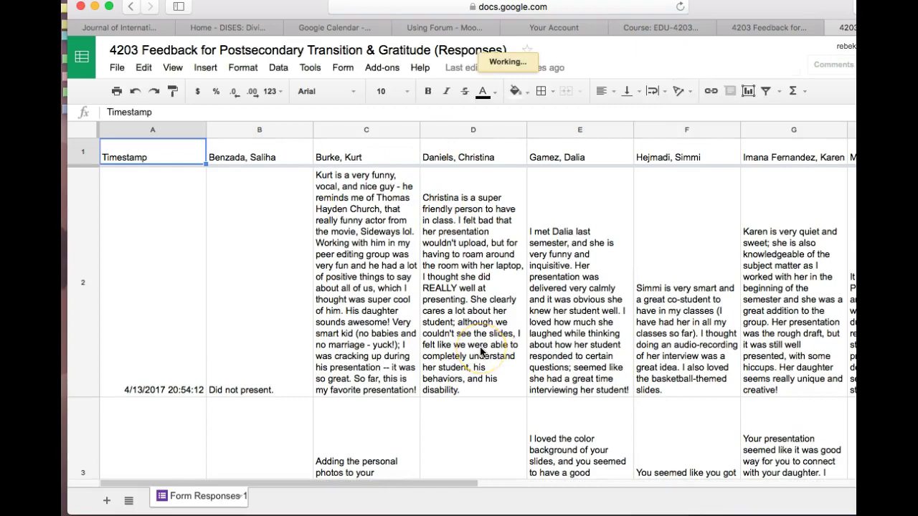
pyautogui.scroll(-10, 477, 323)
pyautogui.hscroll(5, 477, 322)
pyautogui.scroll(10, 482, 351)
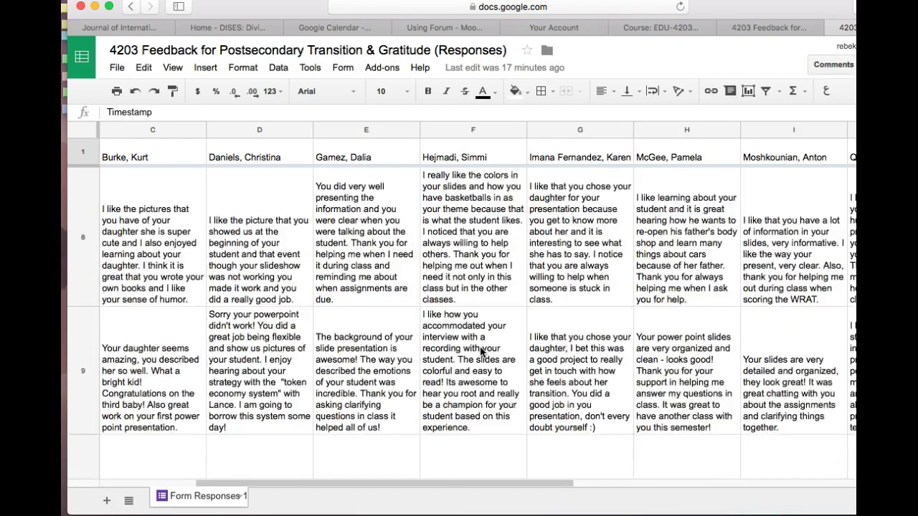
pyautogui.hscroll(-5, 482, 351)
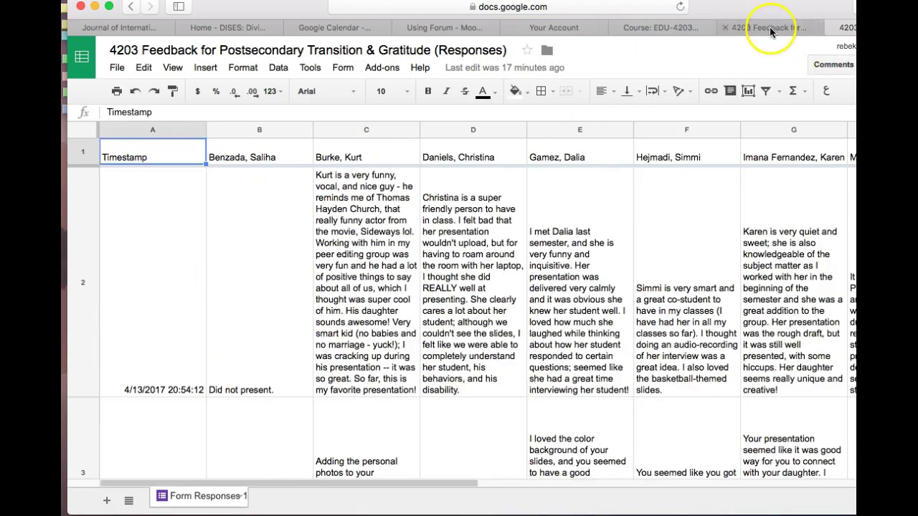
# Close the feedback spreadsheet and go to the Assessment Presentation Feedback Forum
pyautogui.click(722, 27)
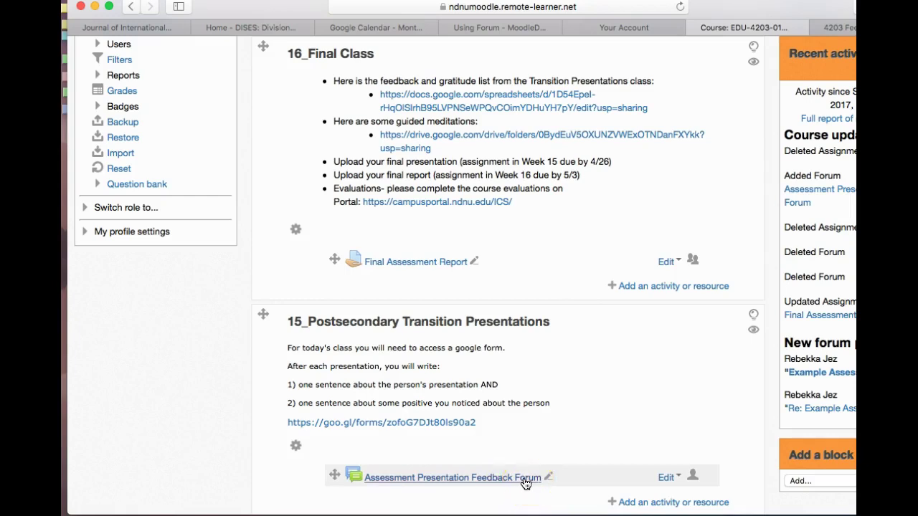
pyautogui.click(482, 478)
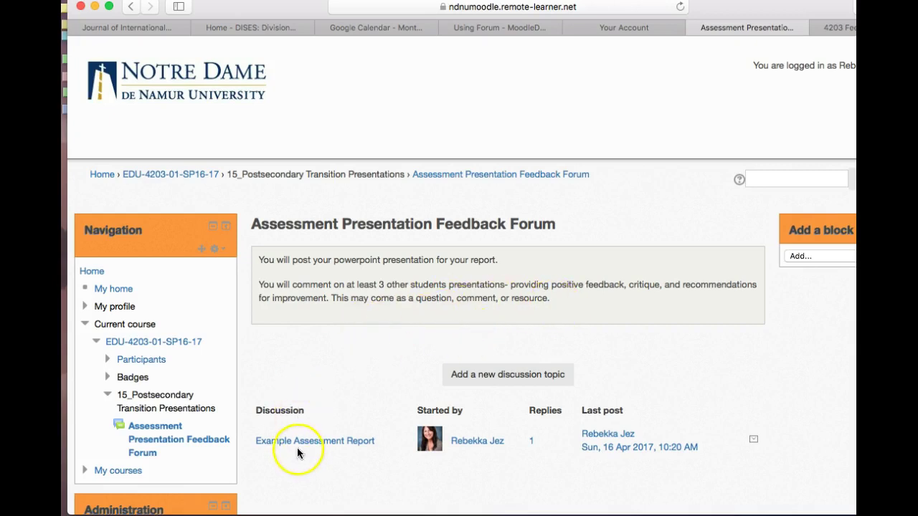
pyautogui.click(492, 379)
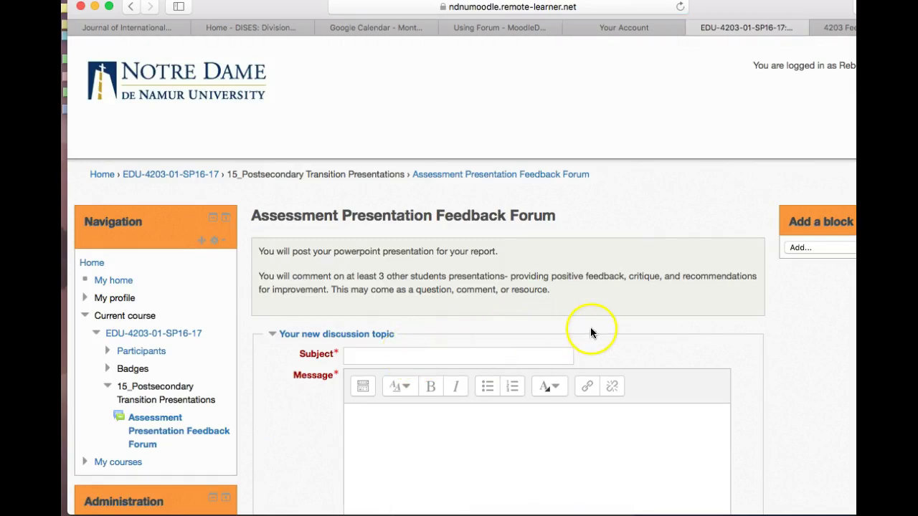
pyautogui.scroll(-4, 590, 330)
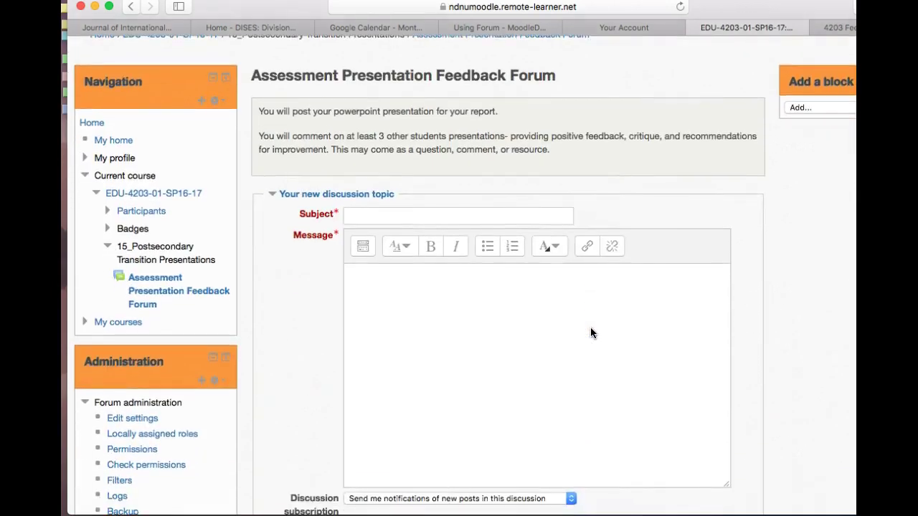
pyautogui.click(402, 292)
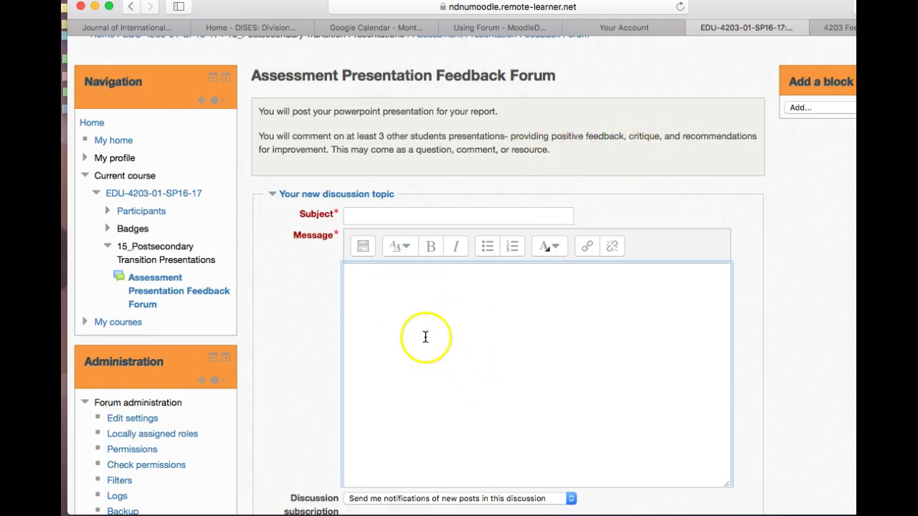
pyautogui.scroll(-5, 237, 365)
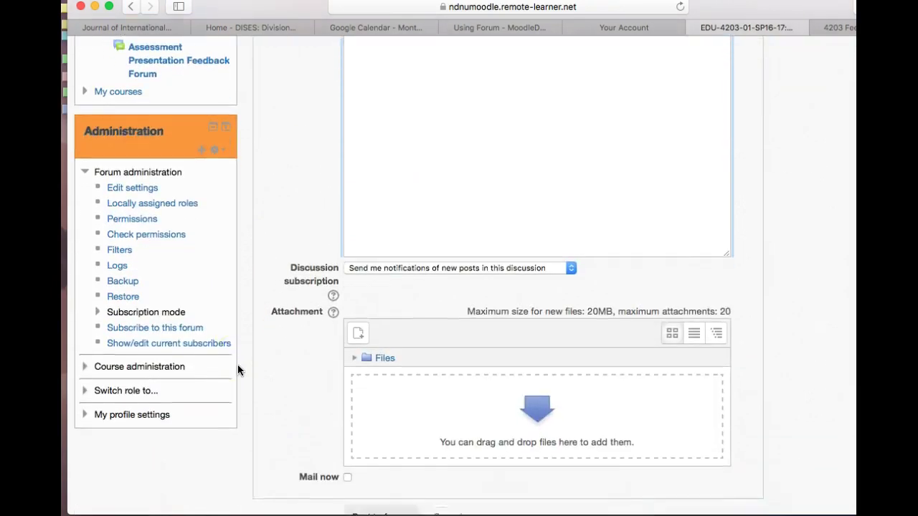
pyautogui.scroll(-2, 237, 365)
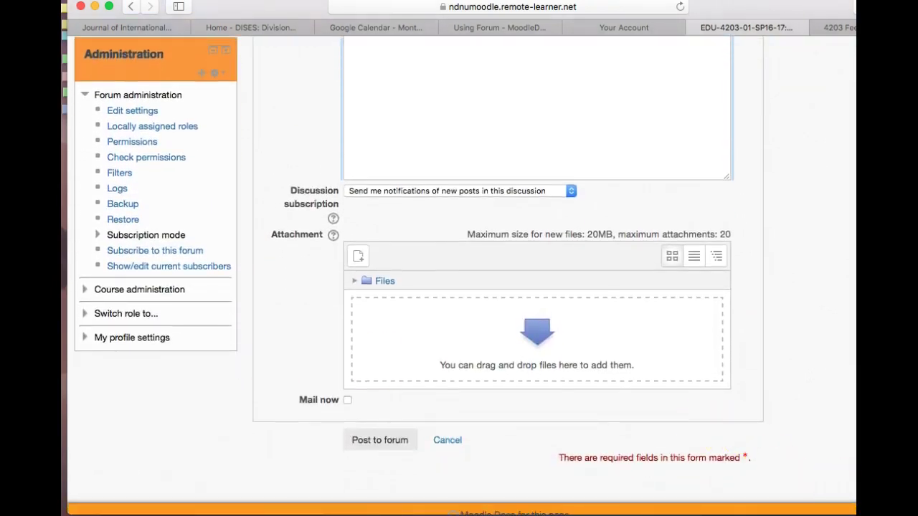
pyautogui.moveTo(856, 459); pyautogui.dragTo(504, 439)
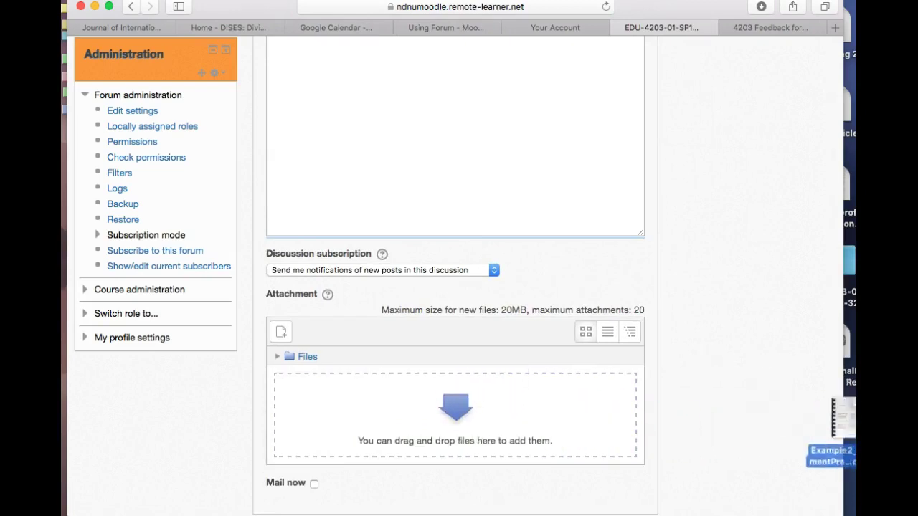
pyautogui.scroll(-3, 749, 455)
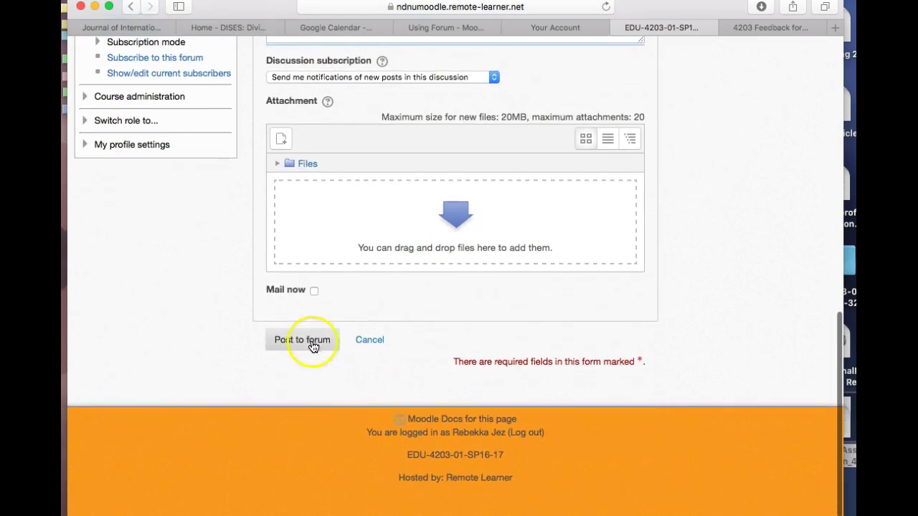
pyautogui.click(359, 342)
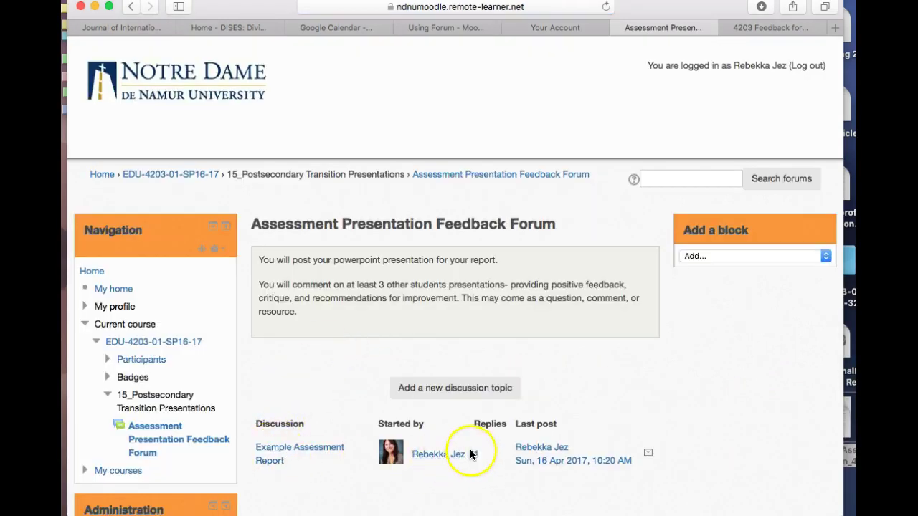
# Open the Example Assessment Report discussion and download Example PowerPoint.pptx
pyautogui.click(264, 454)
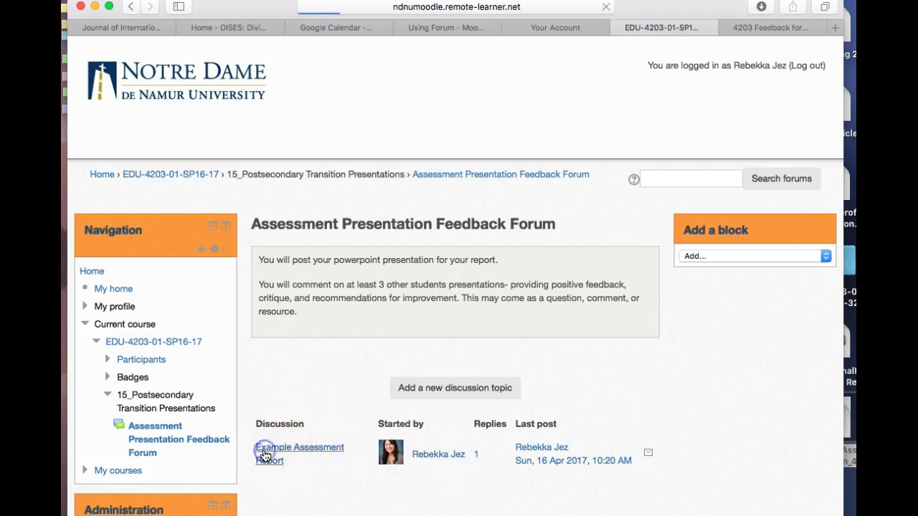
pyautogui.scroll(-3, 517, 415)
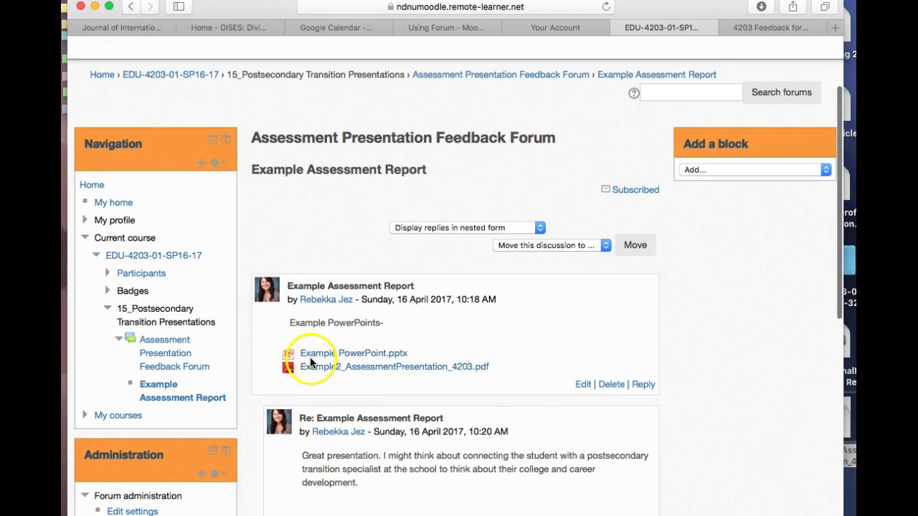
pyautogui.click(311, 361)
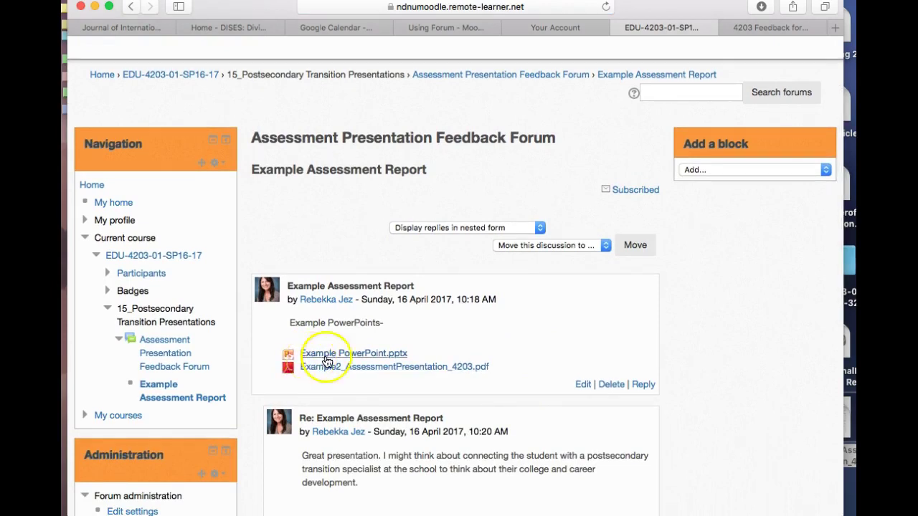
pyautogui.click(810, 510)
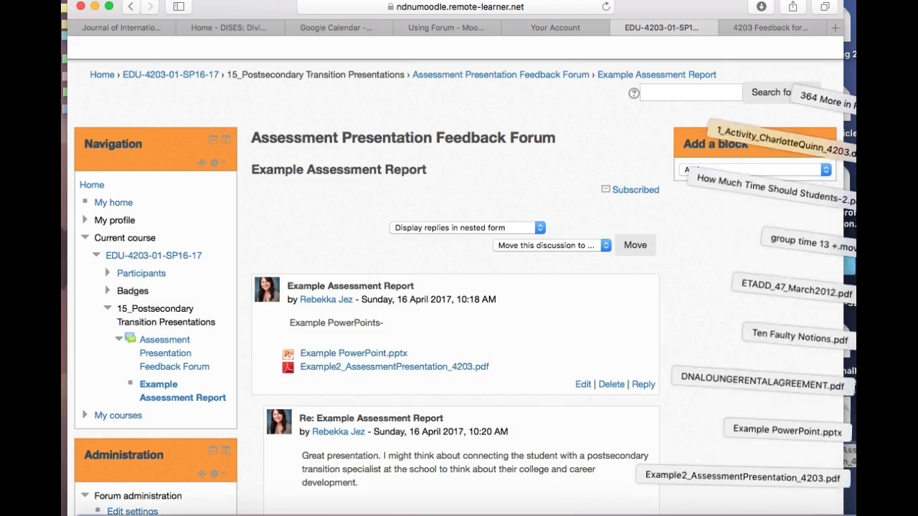
pyautogui.click(798, 450)
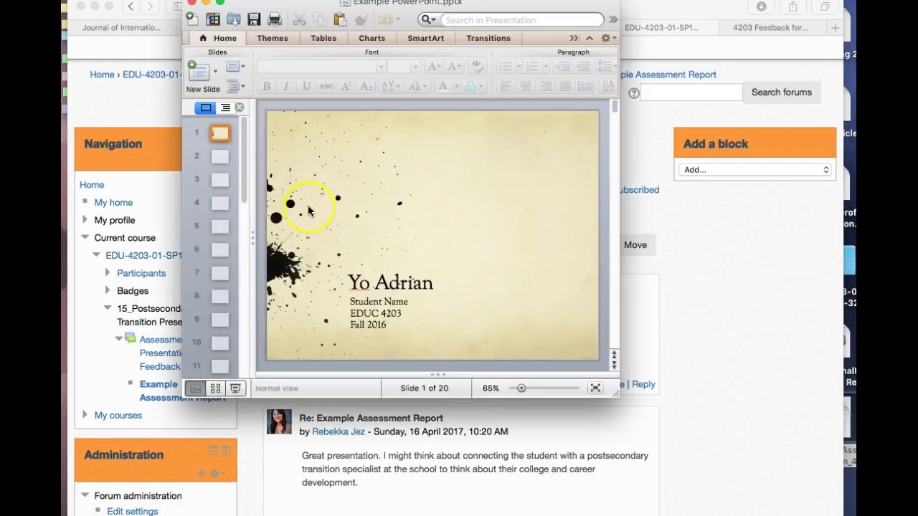
pyautogui.scroll(-5, 308, 209)
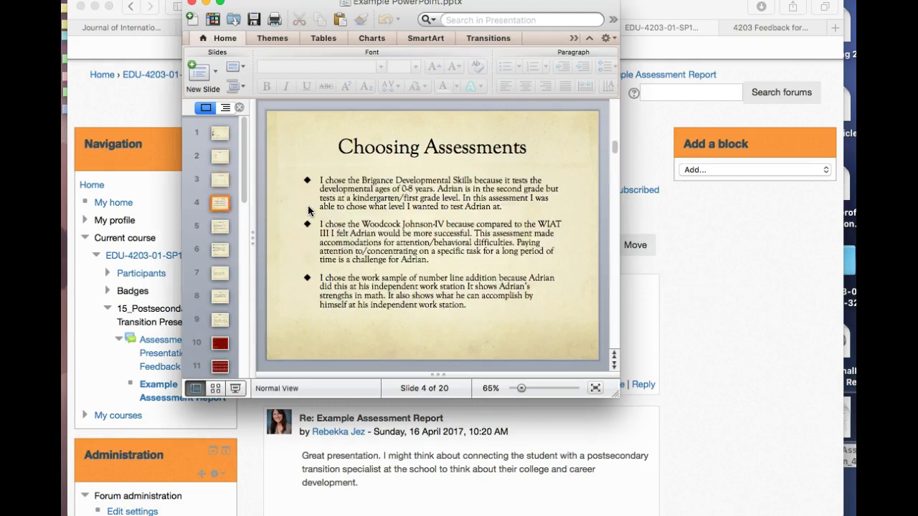
pyautogui.scroll(-5, 308, 208)
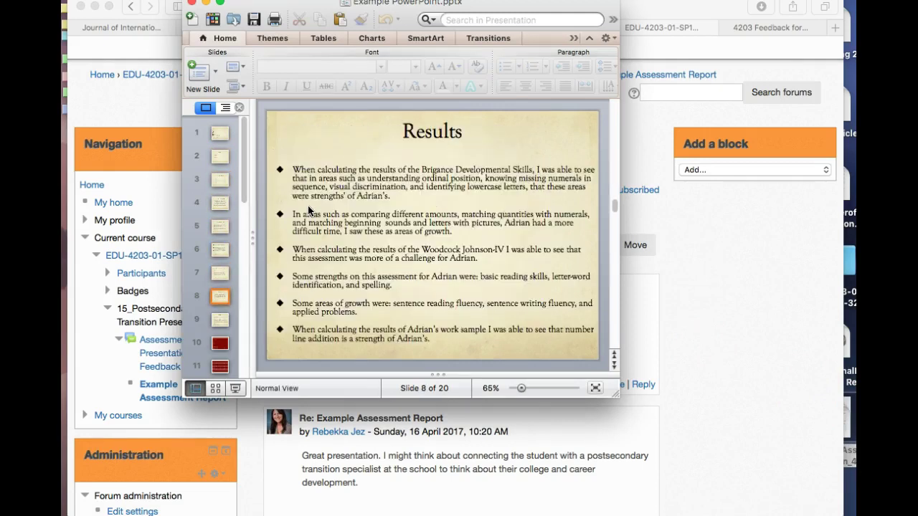
pyautogui.click(192, 4)
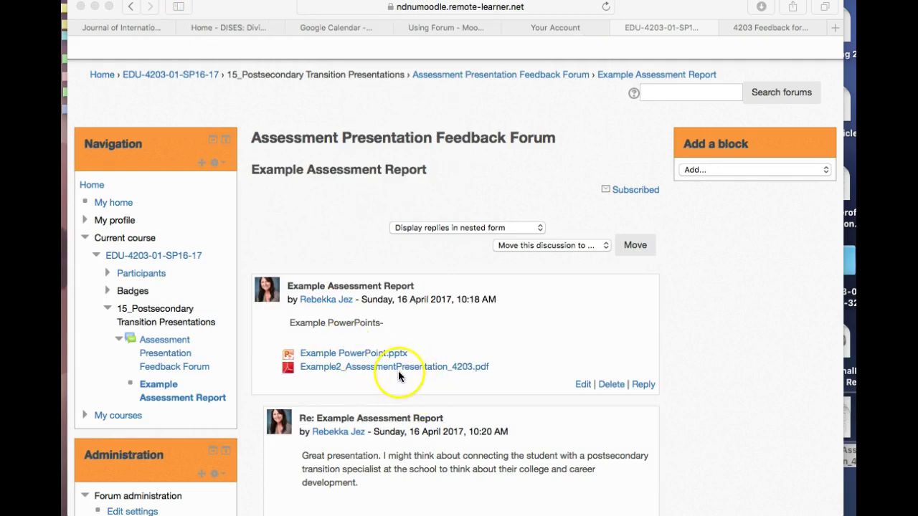
# Open Example2_AssessmentPresentation_4203.pdf from downloads and read through to the Reflection slide
pyautogui.click(850, 495)
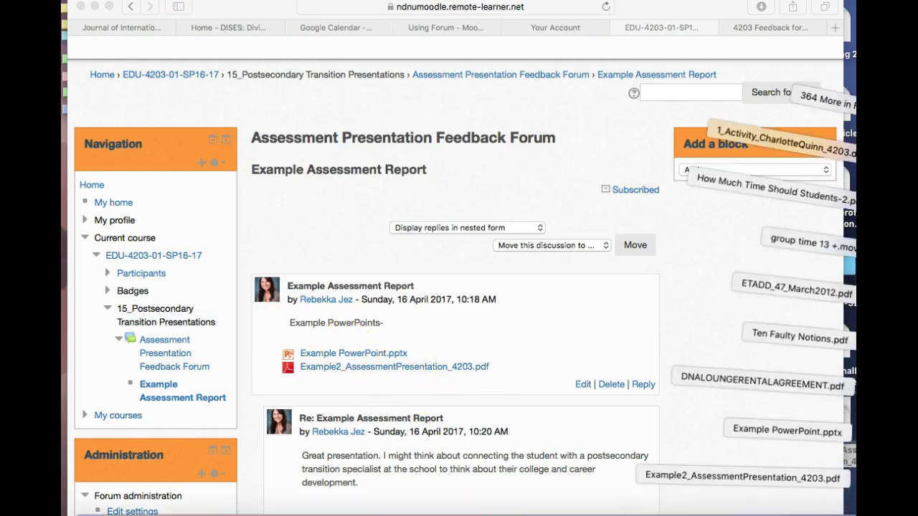
pyautogui.click(803, 478)
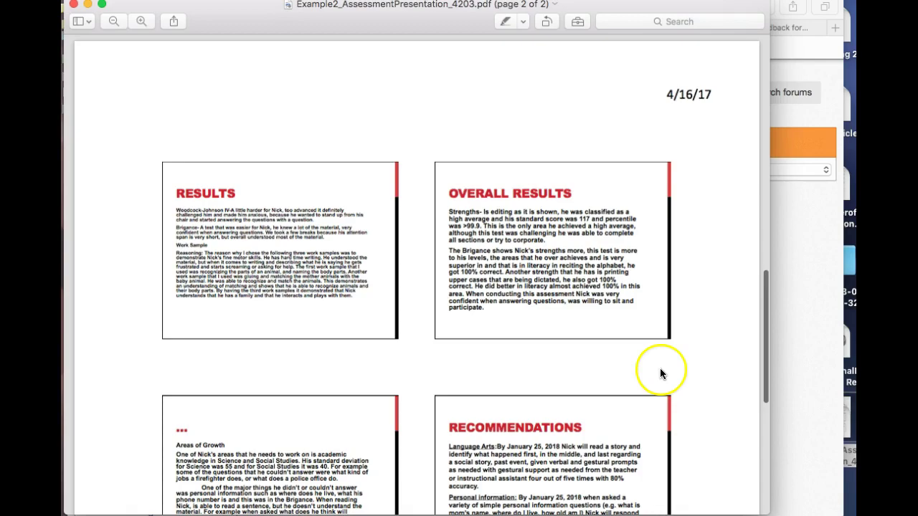
pyautogui.scroll(-10, 464, 370)
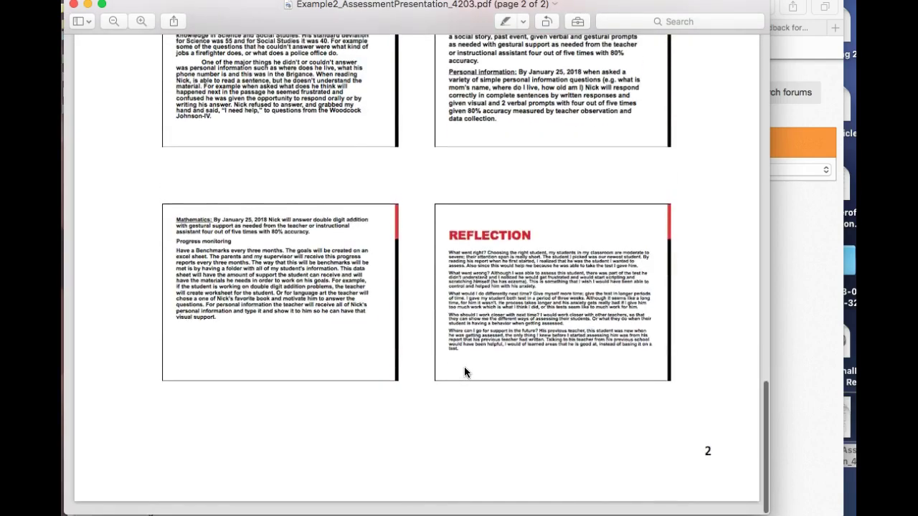
pyautogui.scroll(10, 464, 371)
pyautogui.scroll(15, 464, 372)
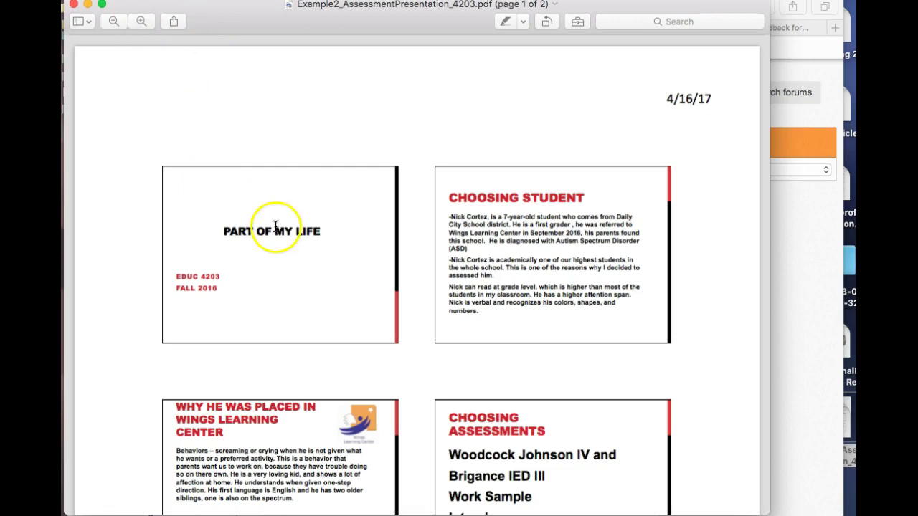
pyautogui.scroll(-3, 274, 226)
pyautogui.scroll(-20, 275, 226)
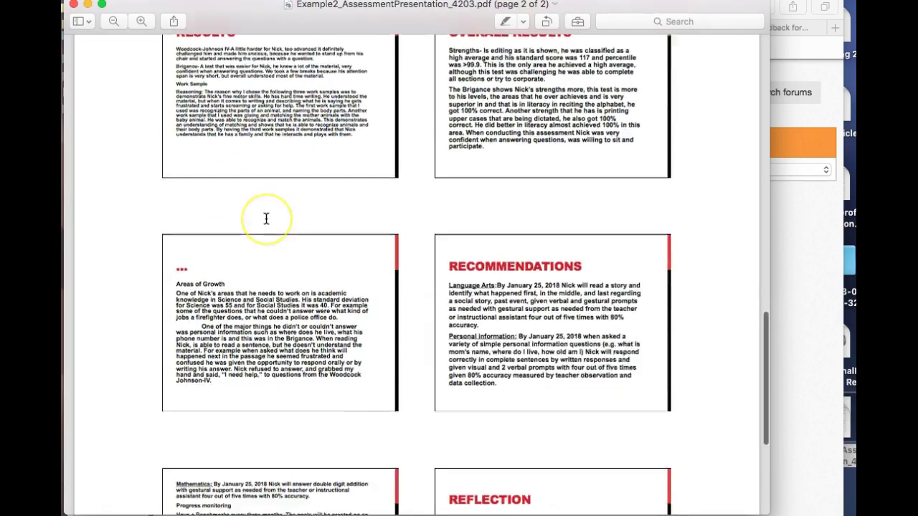
pyautogui.scroll(-5, 265, 218)
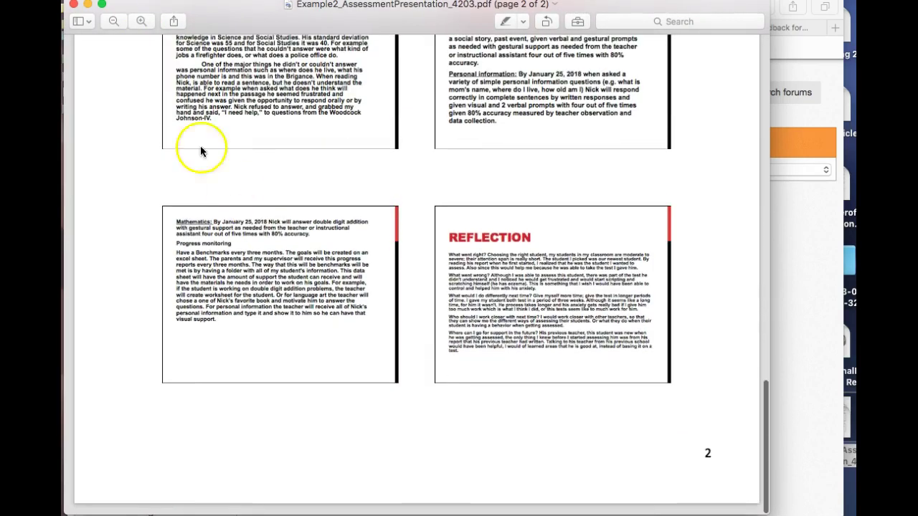
# Close the PDF and scroll the discussion down to the 'Great presentation' reply
pyautogui.click(74, 5)
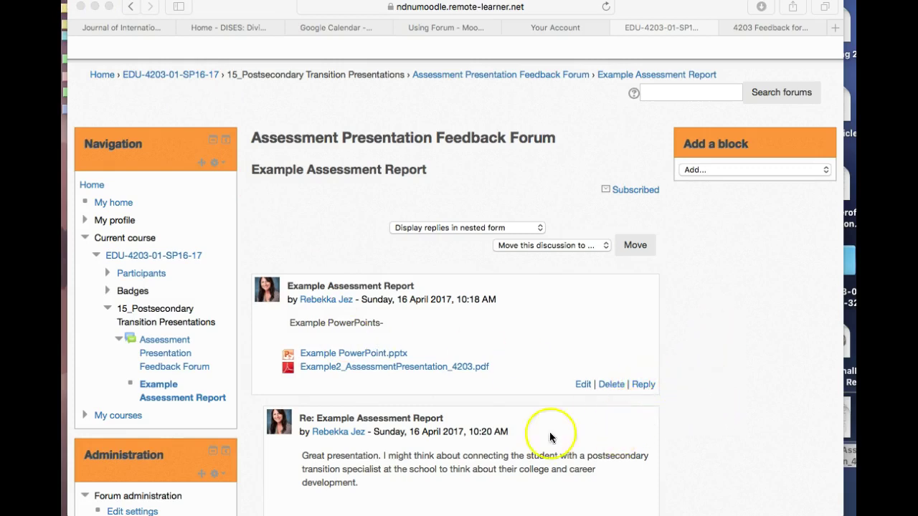
pyautogui.scroll(-3, 691, 413)
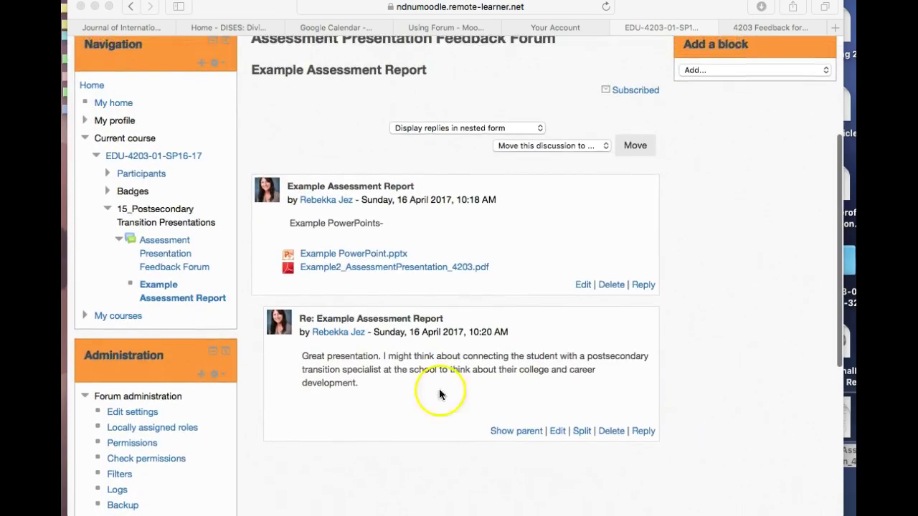
# Edit the reply to praise the graphs and the use of statistics when reporting strengths
pyautogui.click(557, 431)
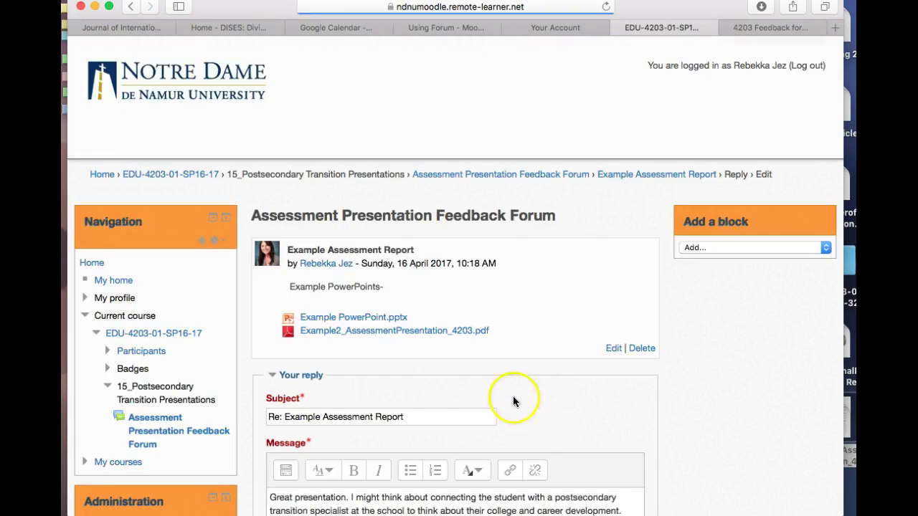
pyautogui.scroll(-4, 572, 426)
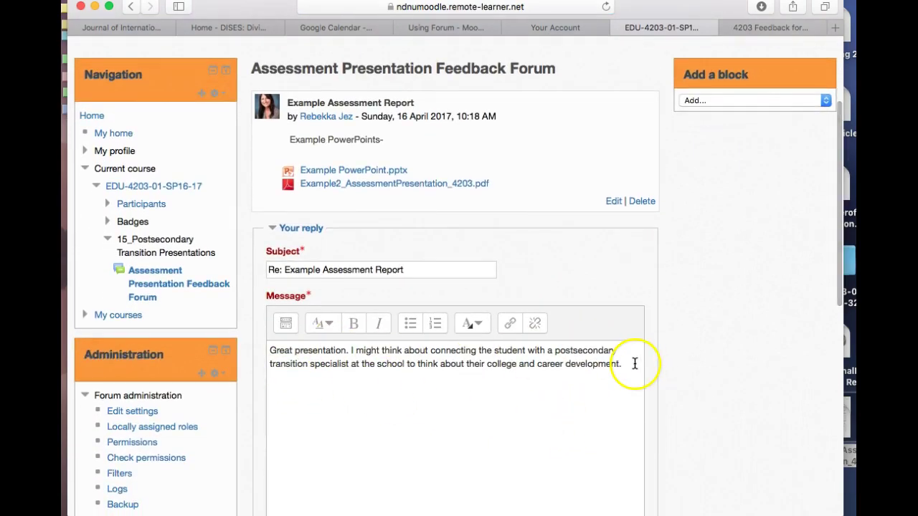
pyautogui.click(346, 352)
pyautogui.write('I like.')
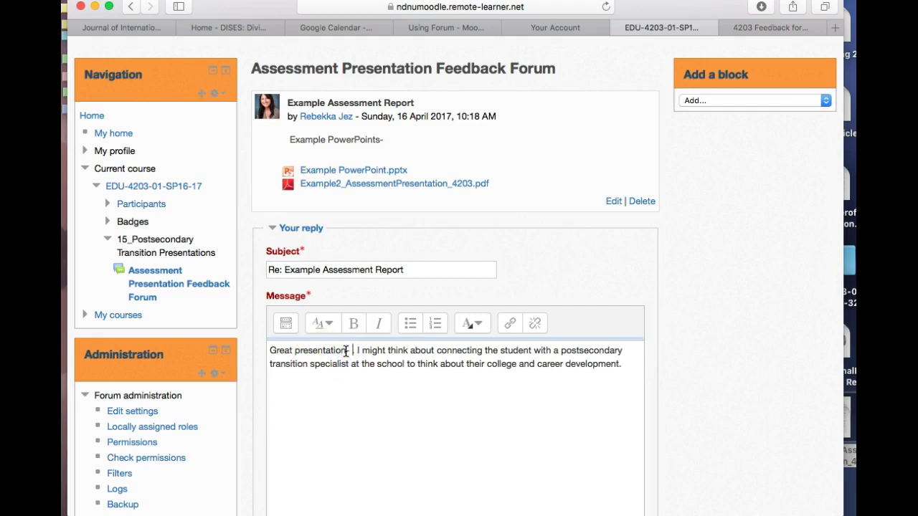
pyautogui.write(' your ')
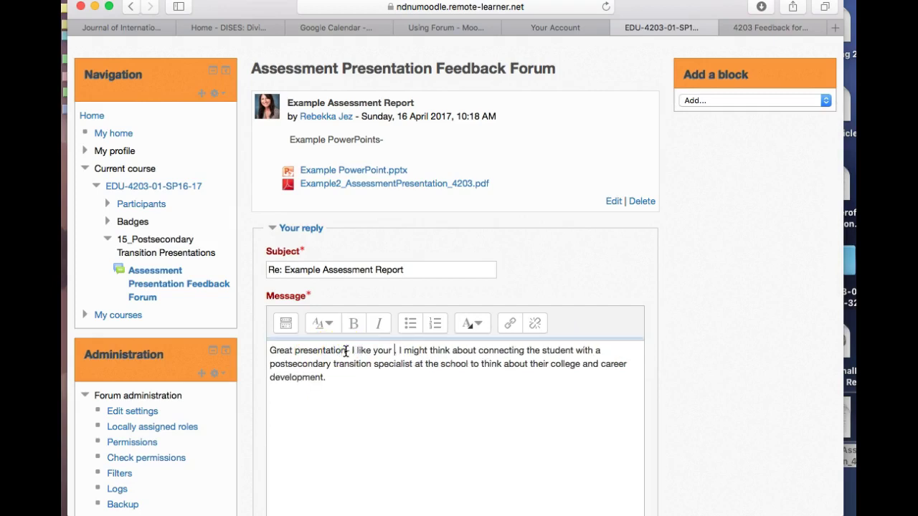
pyautogui.write('grapg')
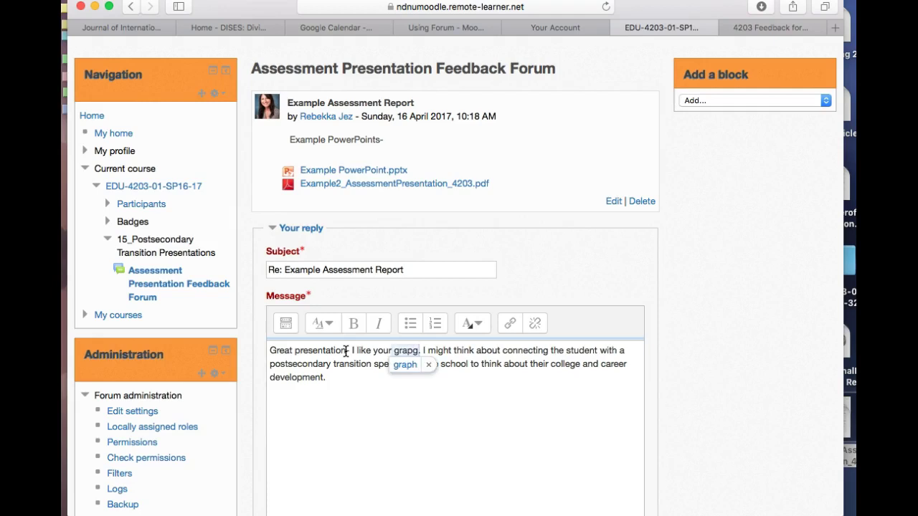
pyautogui.press('BackSpace')
pyautogui.write('hs an')
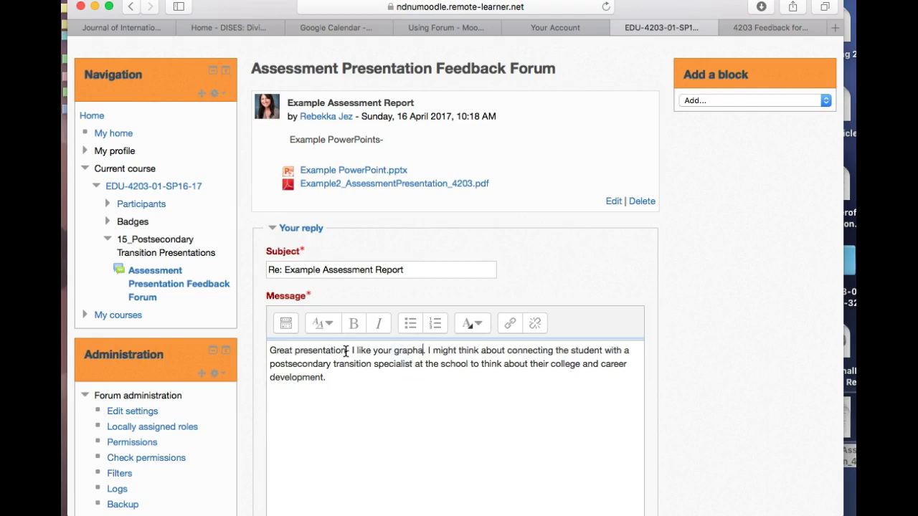
pyautogui.write('d how yo')
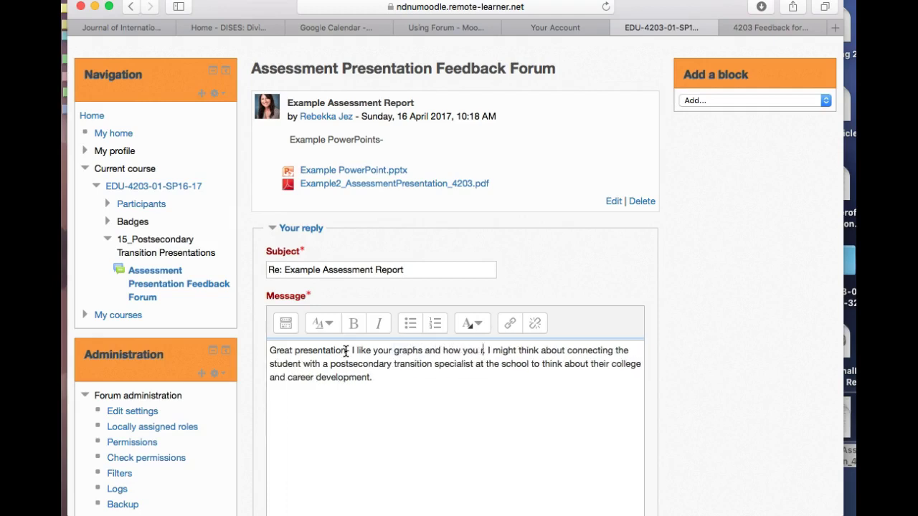
pyautogui.write('u referred')
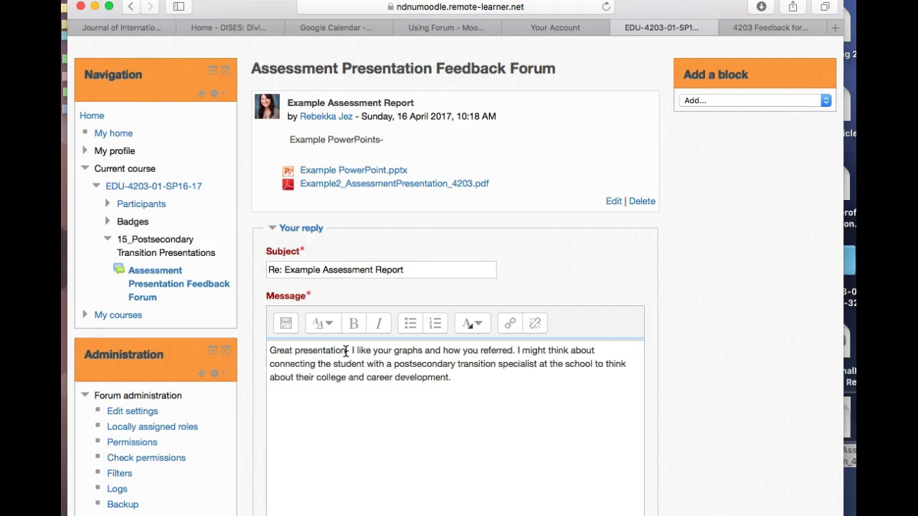
pyautogui.write(' to statistics when')
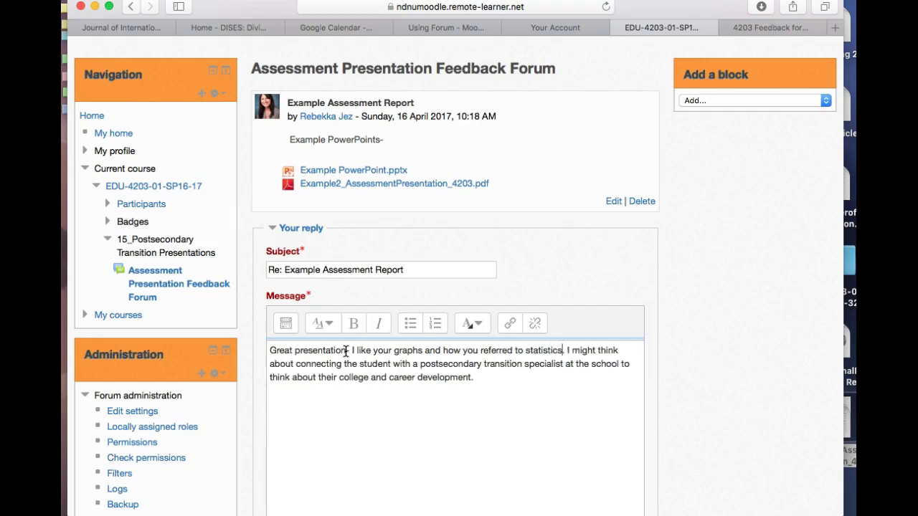
pyautogui.write(' you were')
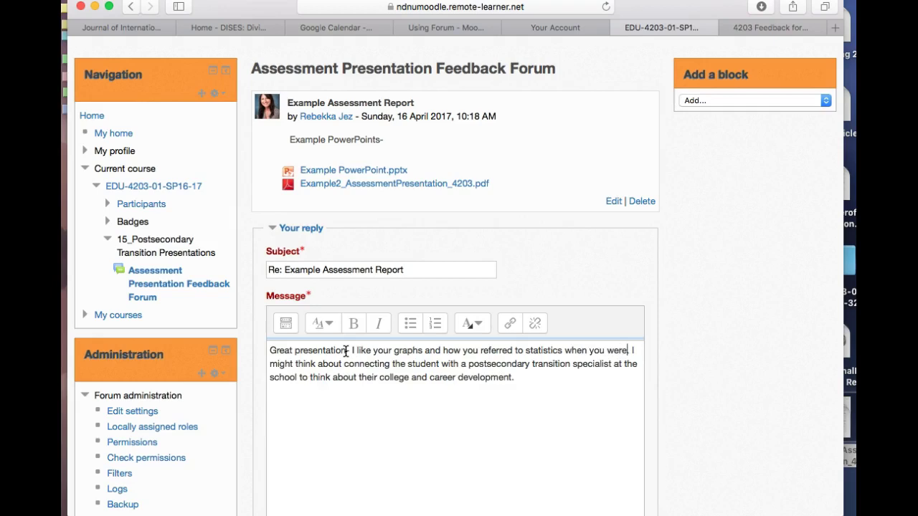
pyautogui.write(' reporting. I might think about connecting the student with a postsecondary transition')
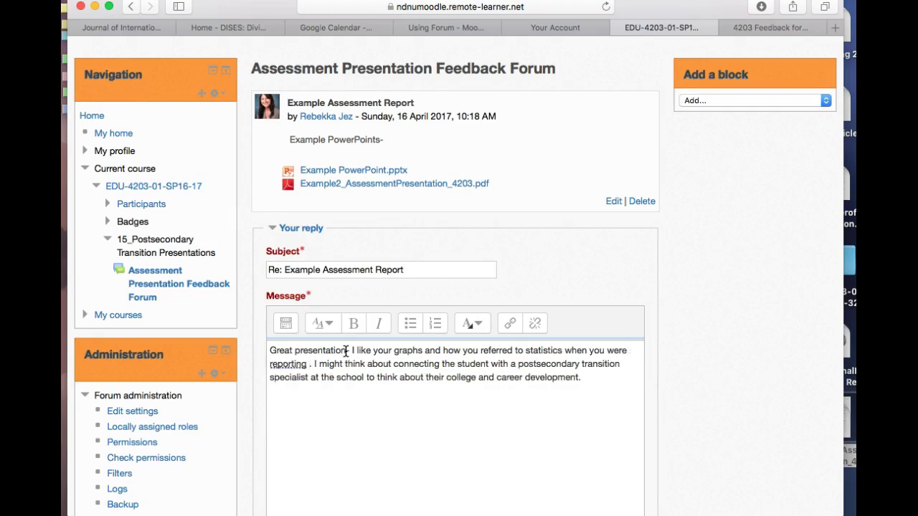
pyautogui.write(' st. I might think abou')
pyautogui.press('BackSpace')
pyautogui.write('ren')
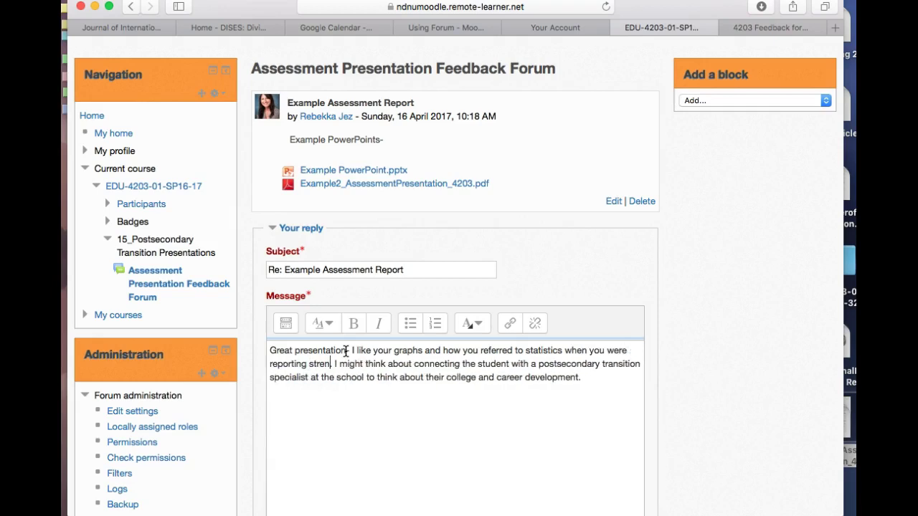
pyautogui.write('gths and ')
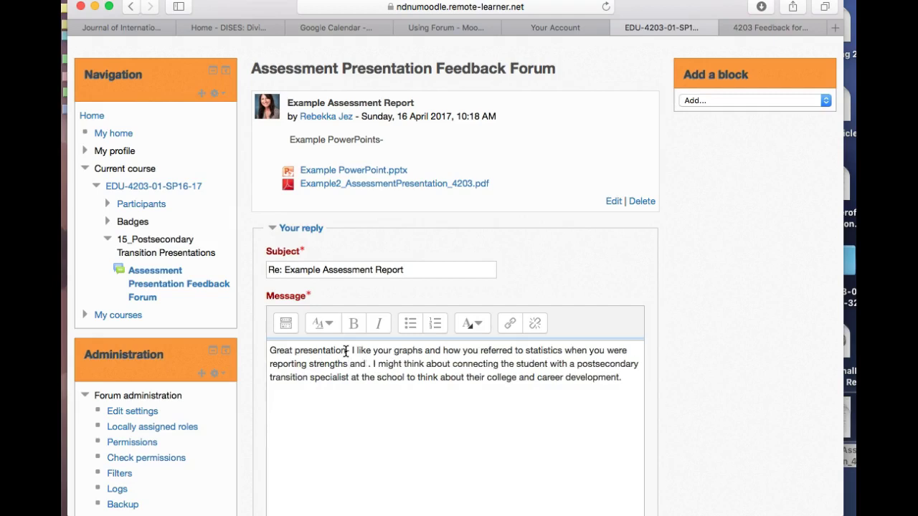
pyautogui.write('areas of growth')
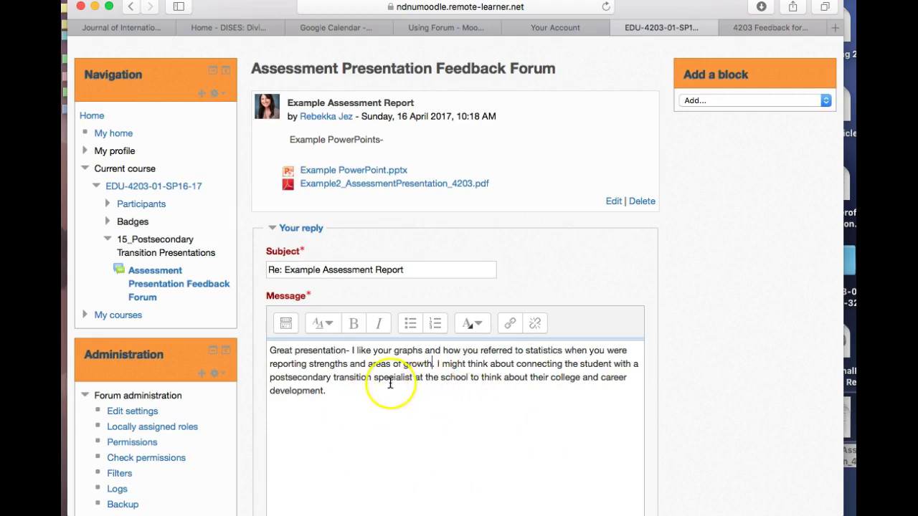
pyautogui.click(344, 397)
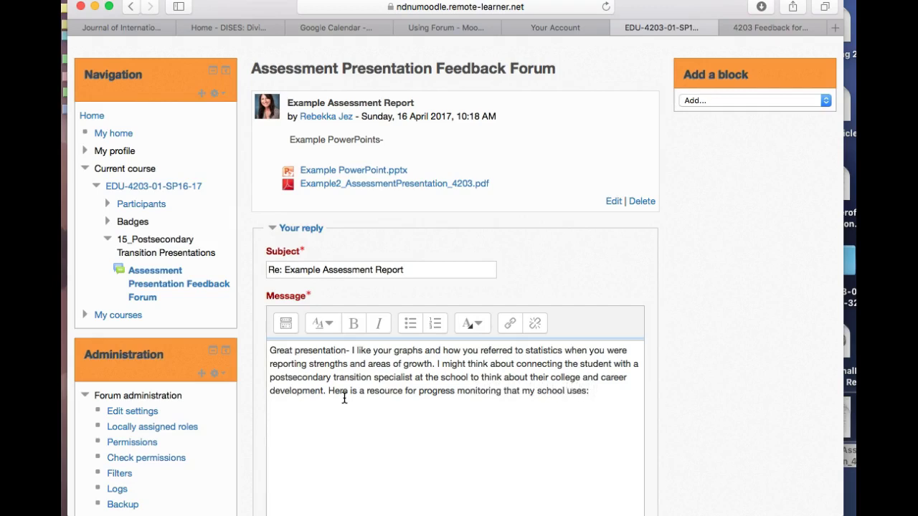
pyautogui.click(311, 400)
pyautogui.click(604, 395)
pyautogui.write('https://easycbm.com')
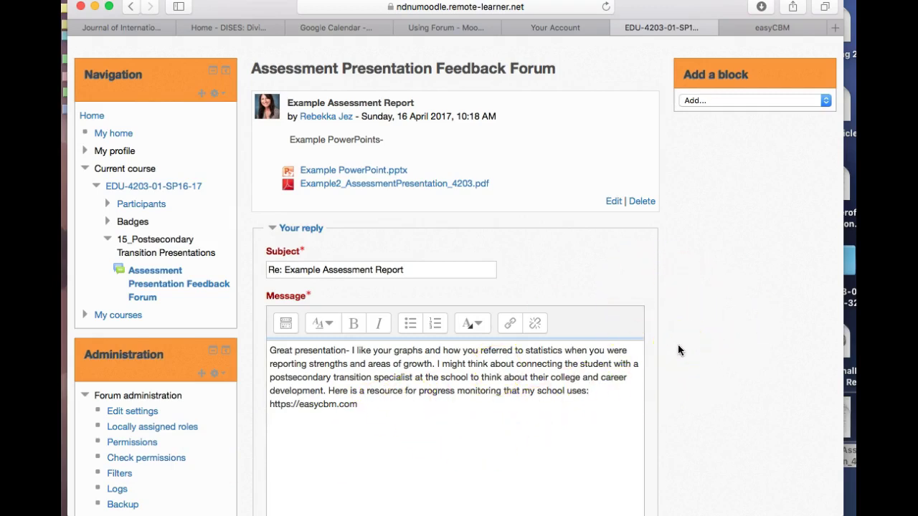
# Save the edited reply, continue, and return to the Assessment Presentation Feedback Forum discussion list
pyautogui.scroll(-3, 677, 350)
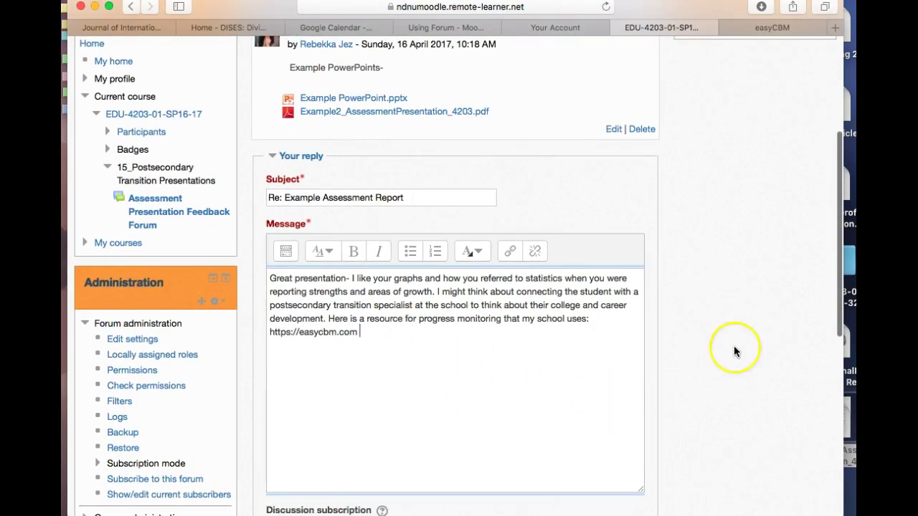
pyautogui.scroll(-10, 734, 347)
pyautogui.scroll(-1, 733, 351)
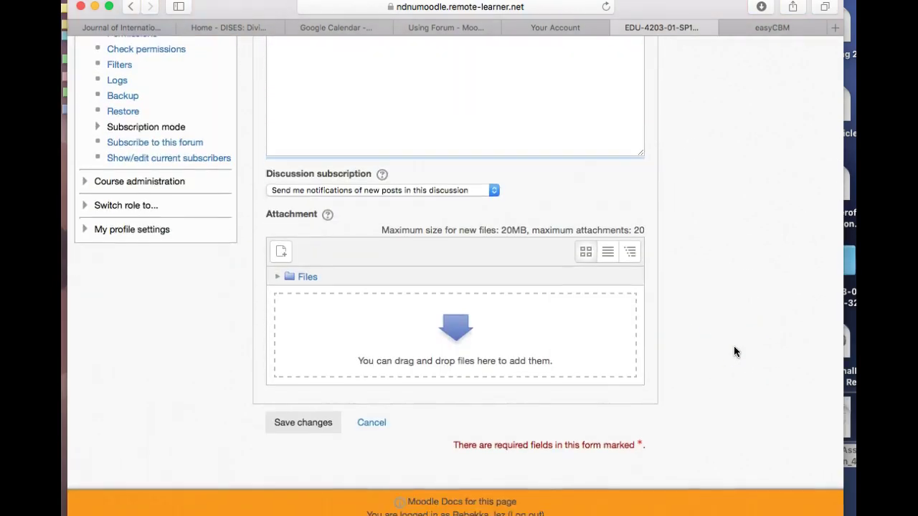
pyautogui.click(304, 423)
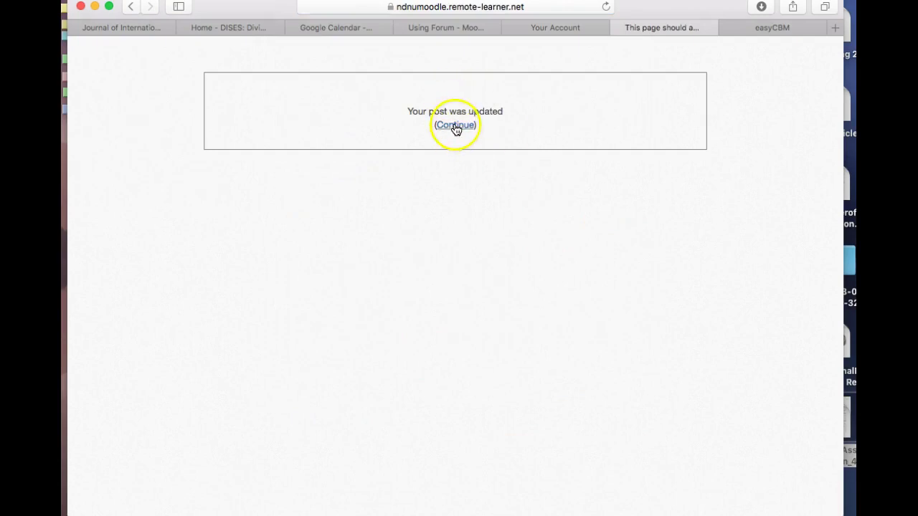
pyautogui.click(455, 125)
pyautogui.scroll(10, 366, 283)
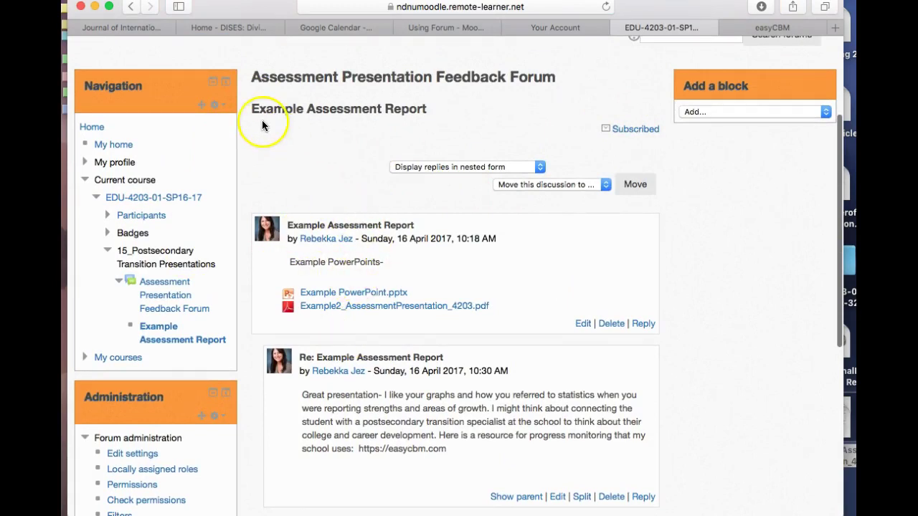
pyautogui.scroll(3, 261, 124)
pyautogui.click(492, 176)
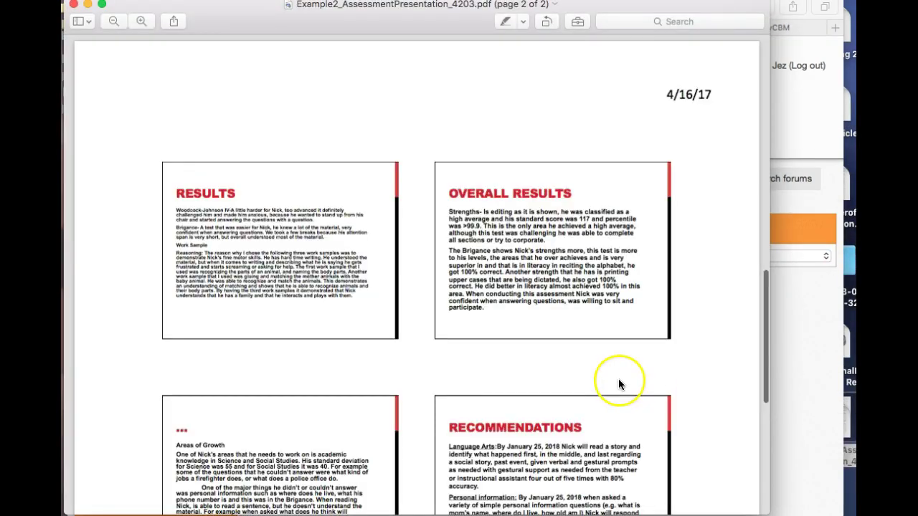
# Look over the PDF's last slides down to Reflection, then close Preview
pyautogui.scroll(-8, 618, 378)
pyautogui.scroll(-6, 618, 385)
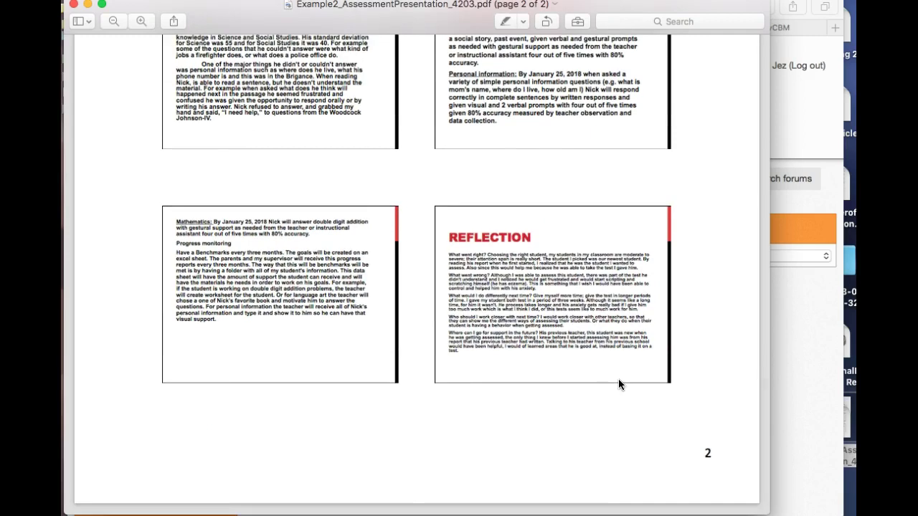
pyautogui.scroll(8, 618, 384)
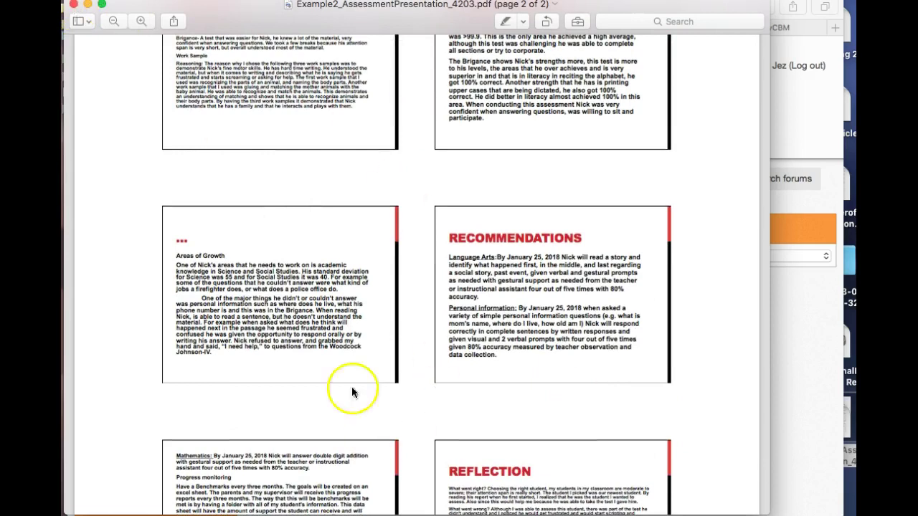
pyautogui.click(75, 9)
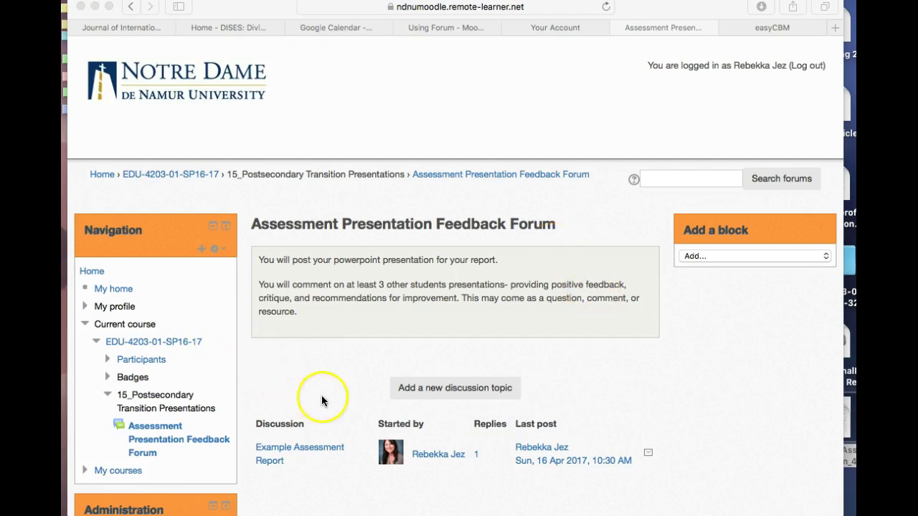
# Return to the EDU-4203-01-SP16-17 course page and scroll down to 16_Final Class
pyautogui.click(191, 175)
pyautogui.click(187, 171)
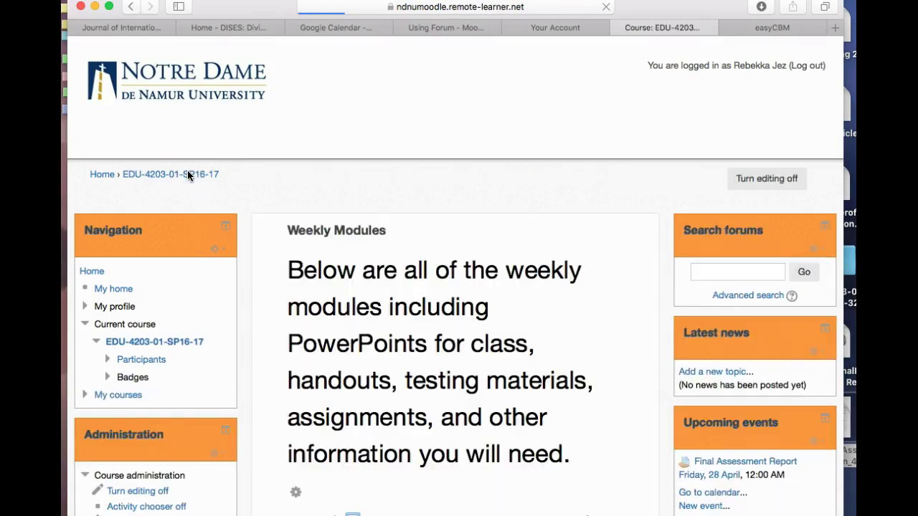
pyautogui.scroll(-10, 479, 318)
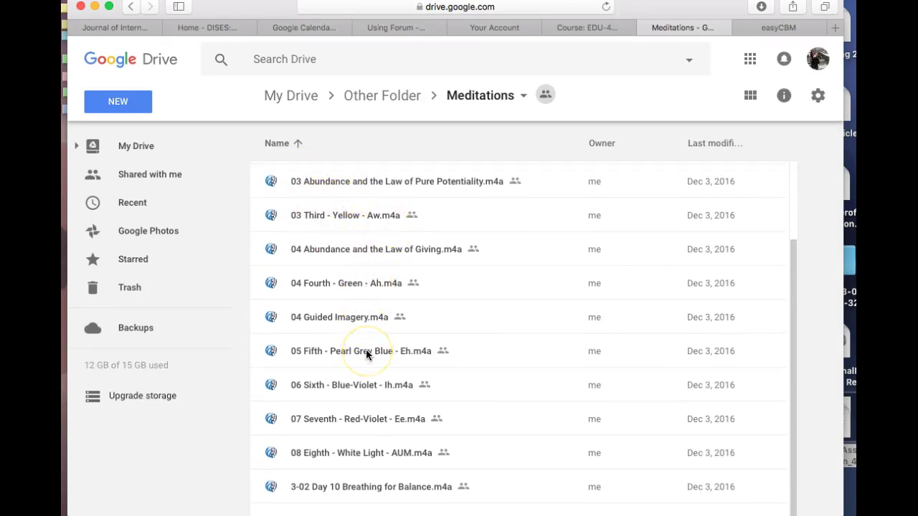
# Look over the Meditations folder's .m4a audio files, then switch back to the Moodle course tab
pyautogui.click(336, 305)
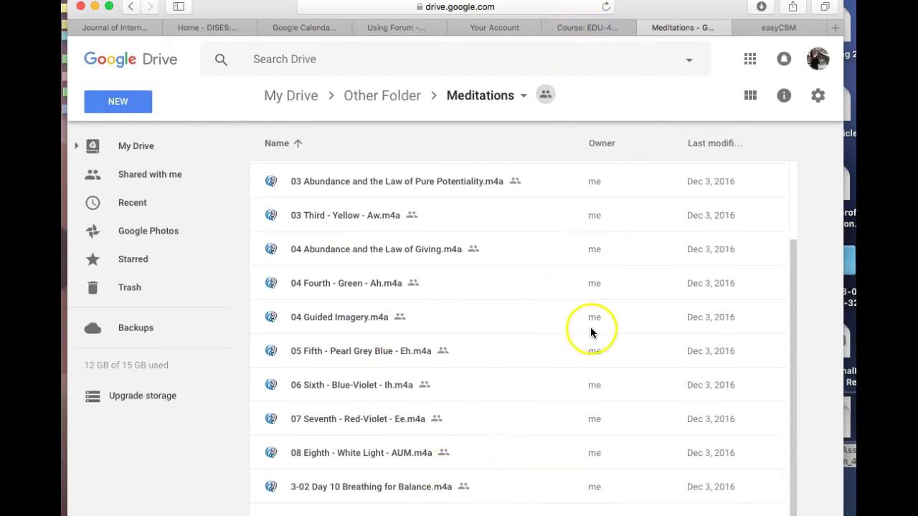
pyautogui.click(597, 26)
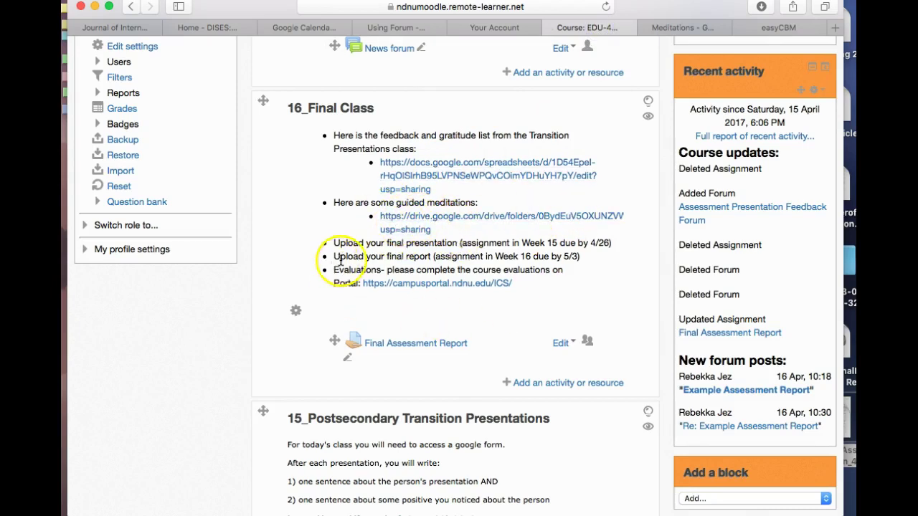
# Follow the campusportal.ndnu.edu/ICS/ course-evaluations link in the 16_Final Class Evaluations bullet
pyautogui.scroll(-2, 577, 319)
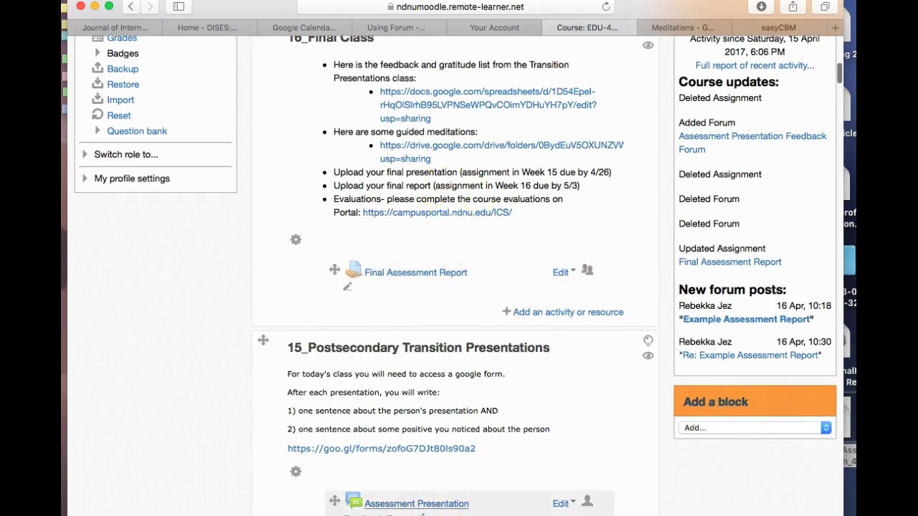
pyautogui.scroll(-1, 466, 461)
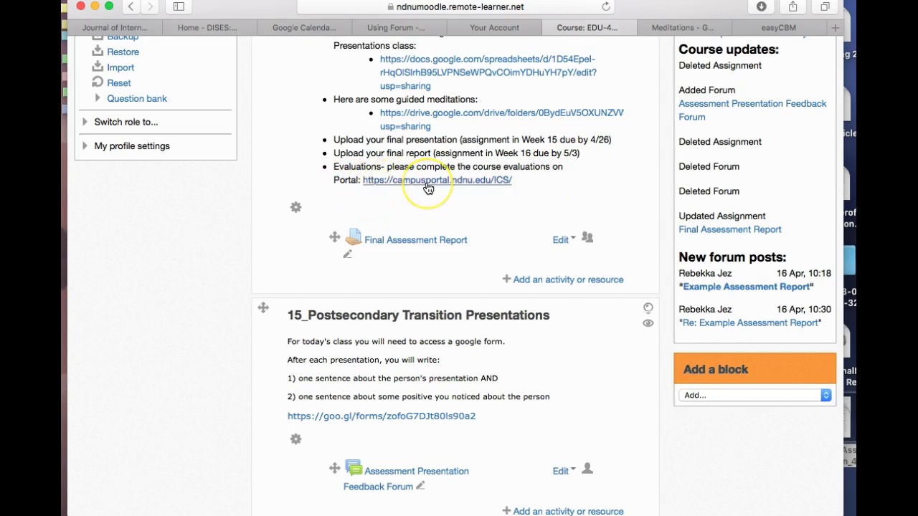
pyautogui.click(417, 185)
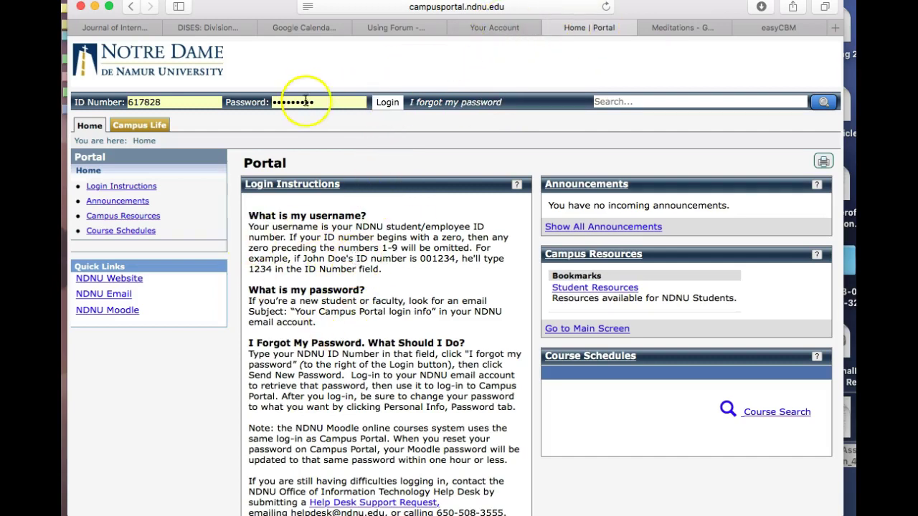
# Log in to the NDNU Campus Portal
pyautogui.click(386, 101)
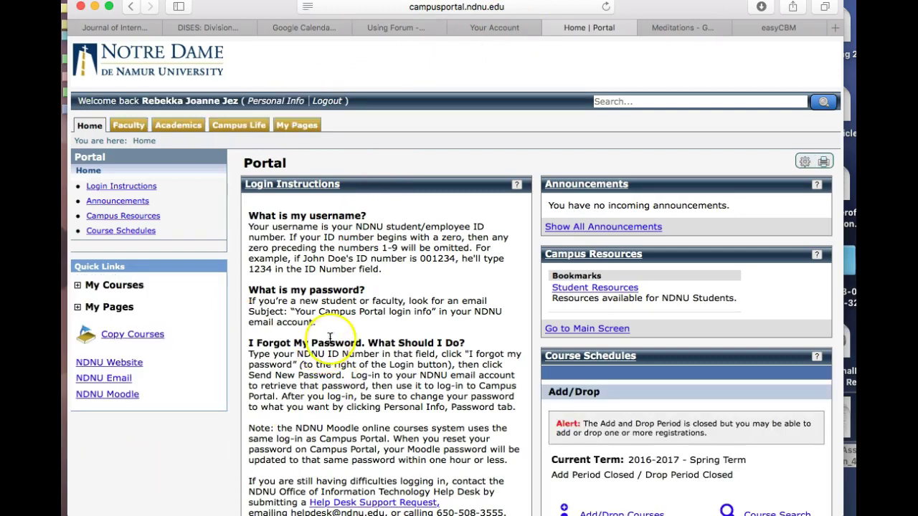
pyautogui.scroll(-3, 333, 339)
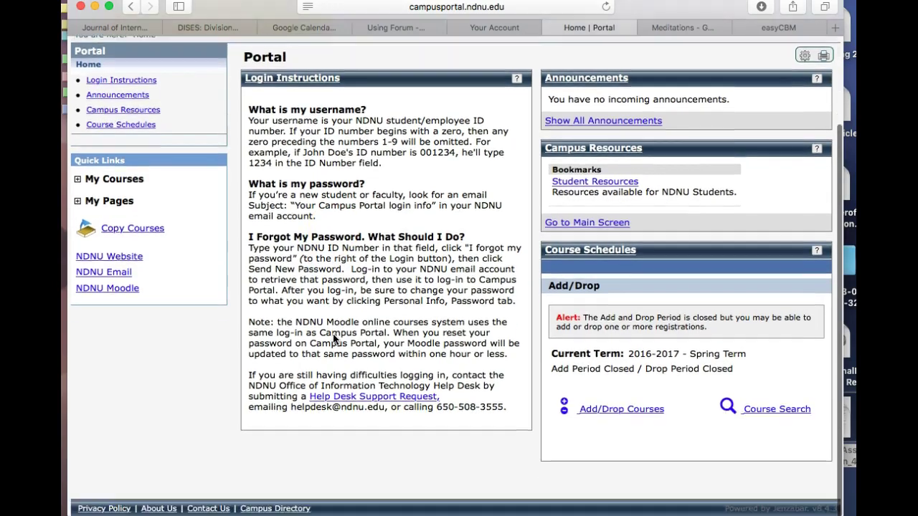
pyautogui.scroll(3, 333, 339)
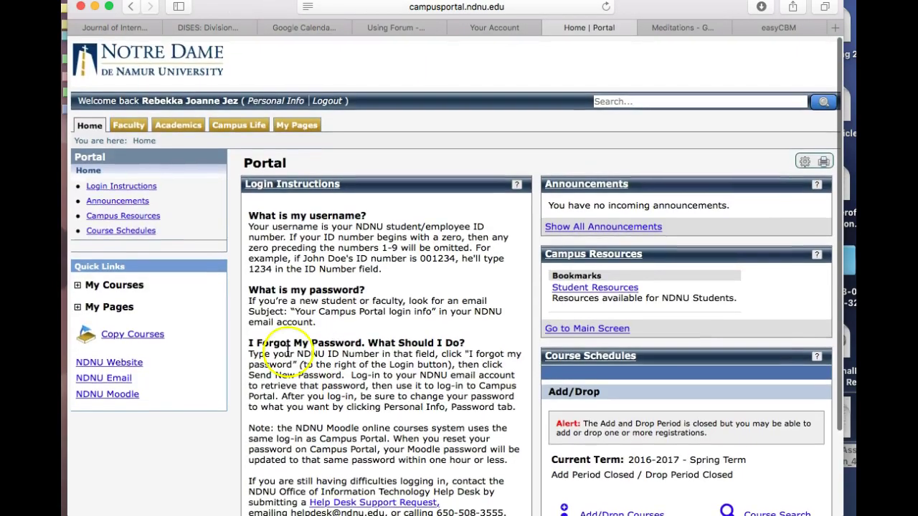
# Go through Academics and Faculty to the ConnectEDU CoursEval Connector for course evaluations
pyautogui.click(178, 128)
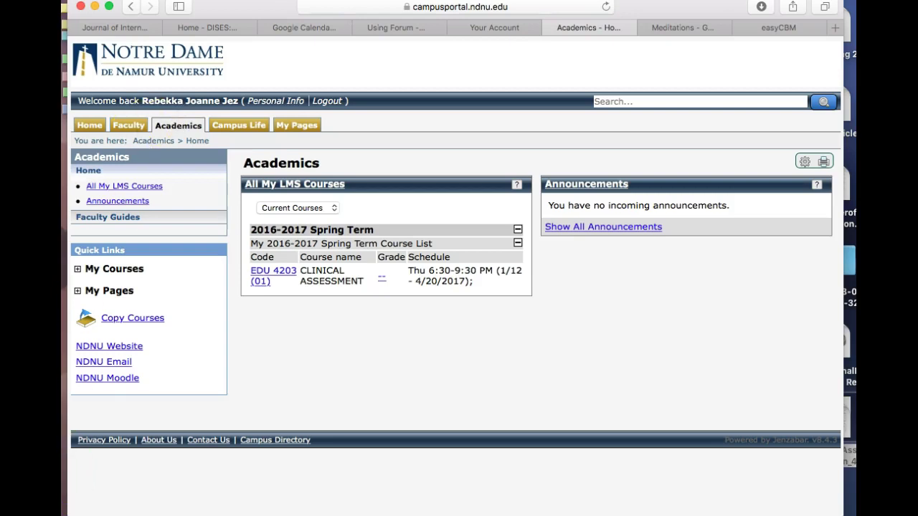
pyautogui.click(128, 125)
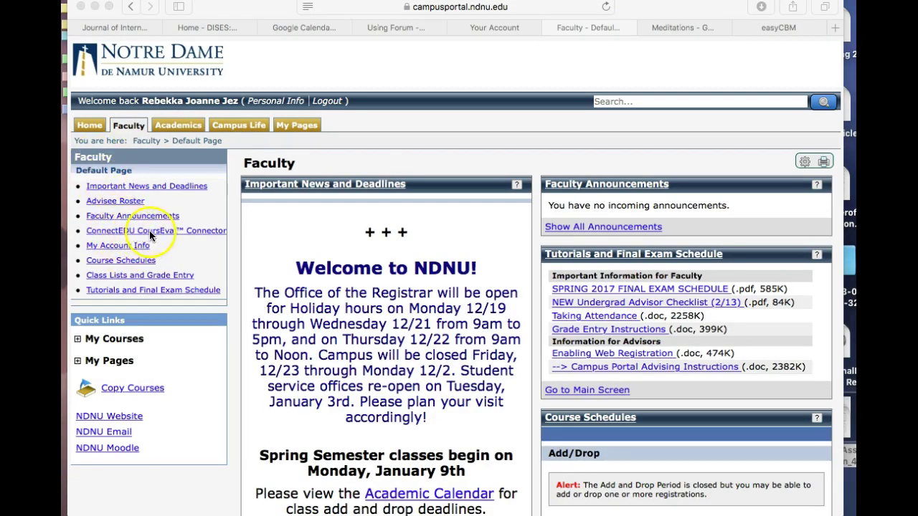
pyautogui.click(184, 231)
pyautogui.click(182, 230)
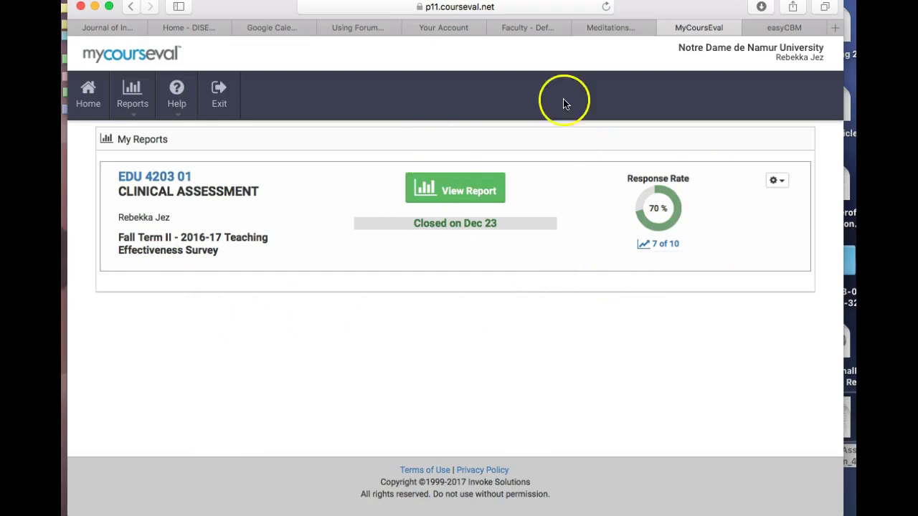
# Close the MyCoursEval tab after noting the 7-of-10 (70%) response rate
pyautogui.click(665, 28)
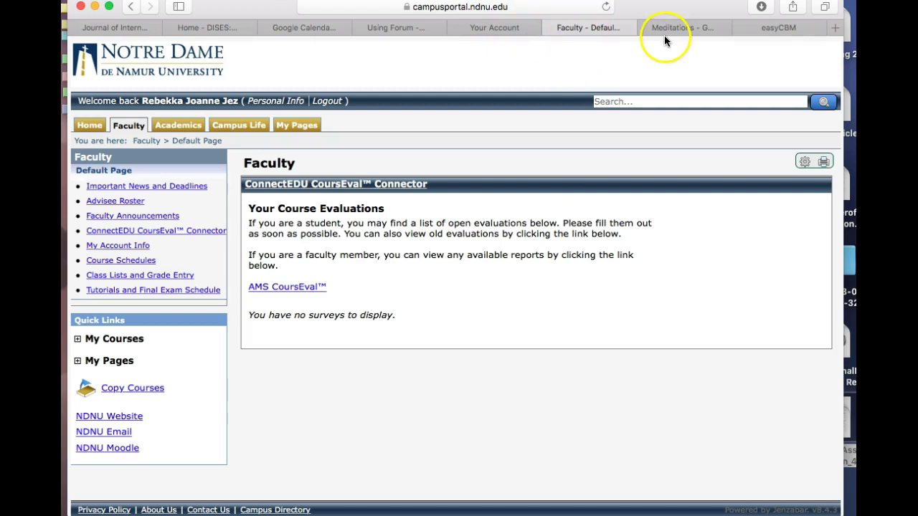
# Reopen EDU-4203-01 in a new Moodle tab and scroll to the Postsecondary Transition and Final Class sections
pyautogui.click(833, 26)
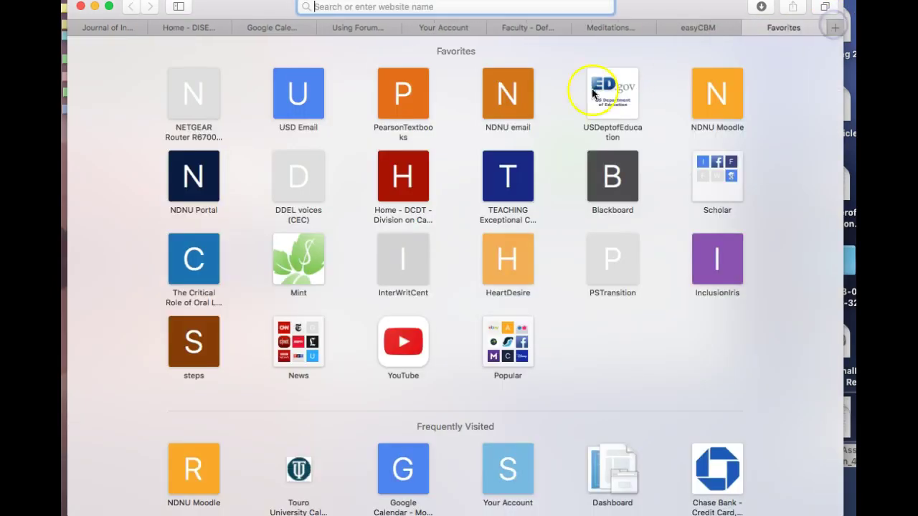
pyautogui.click(726, 92)
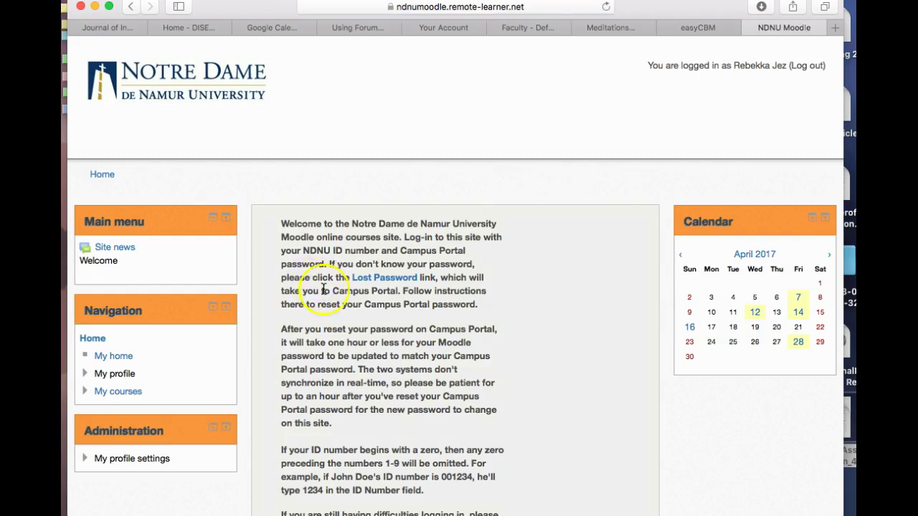
pyautogui.scroll(-10, 324, 291)
pyautogui.click(290, 257)
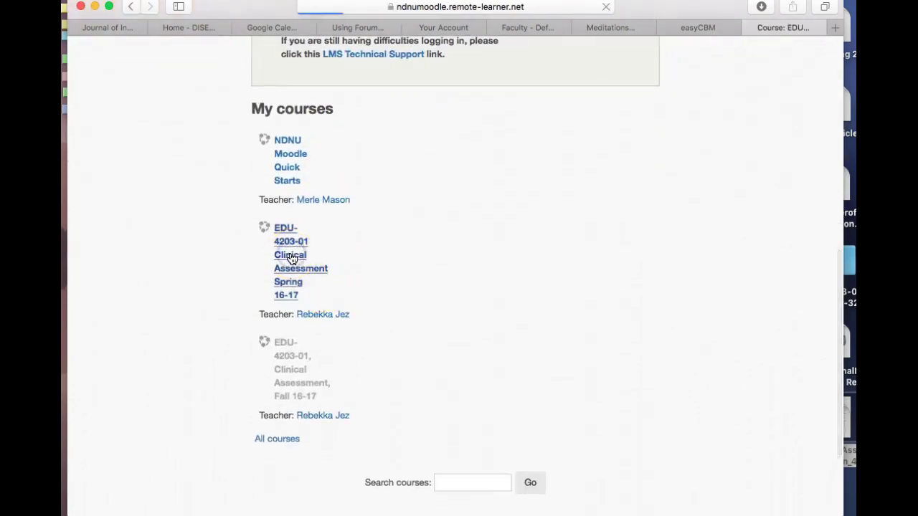
pyautogui.scroll(-2, 430, 201)
pyautogui.scroll(-8, 414, 208)
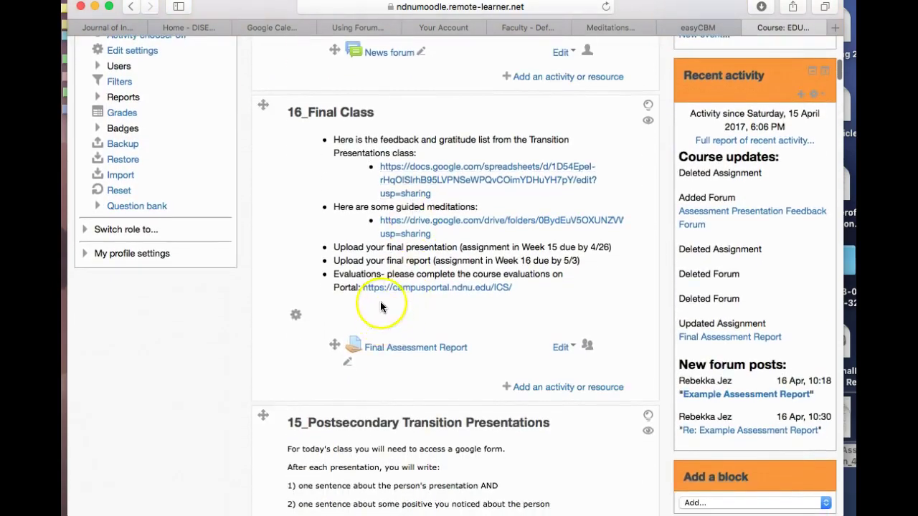
pyautogui.scroll(-3, 266, 343)
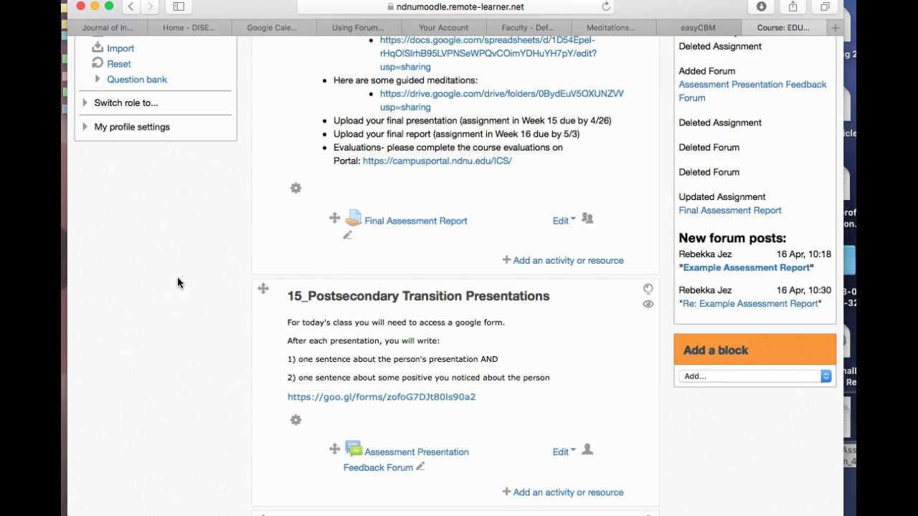
pyautogui.click(146, 355)
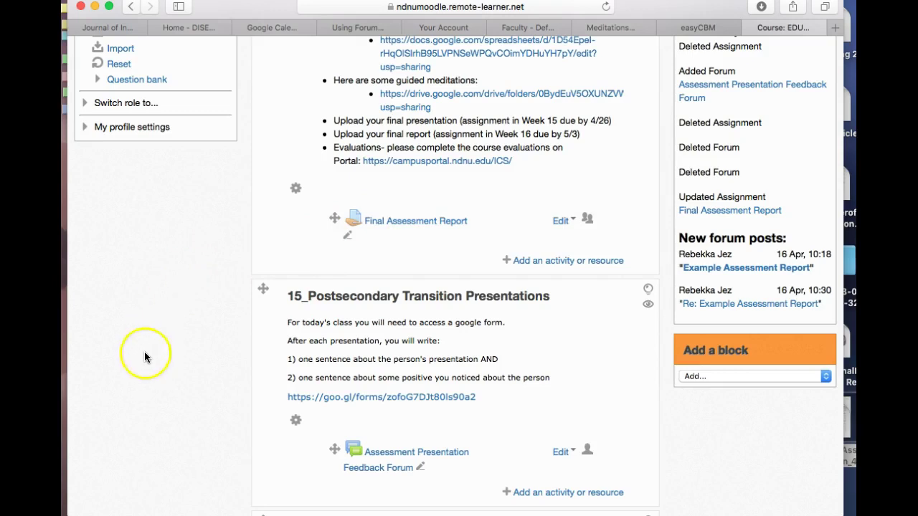